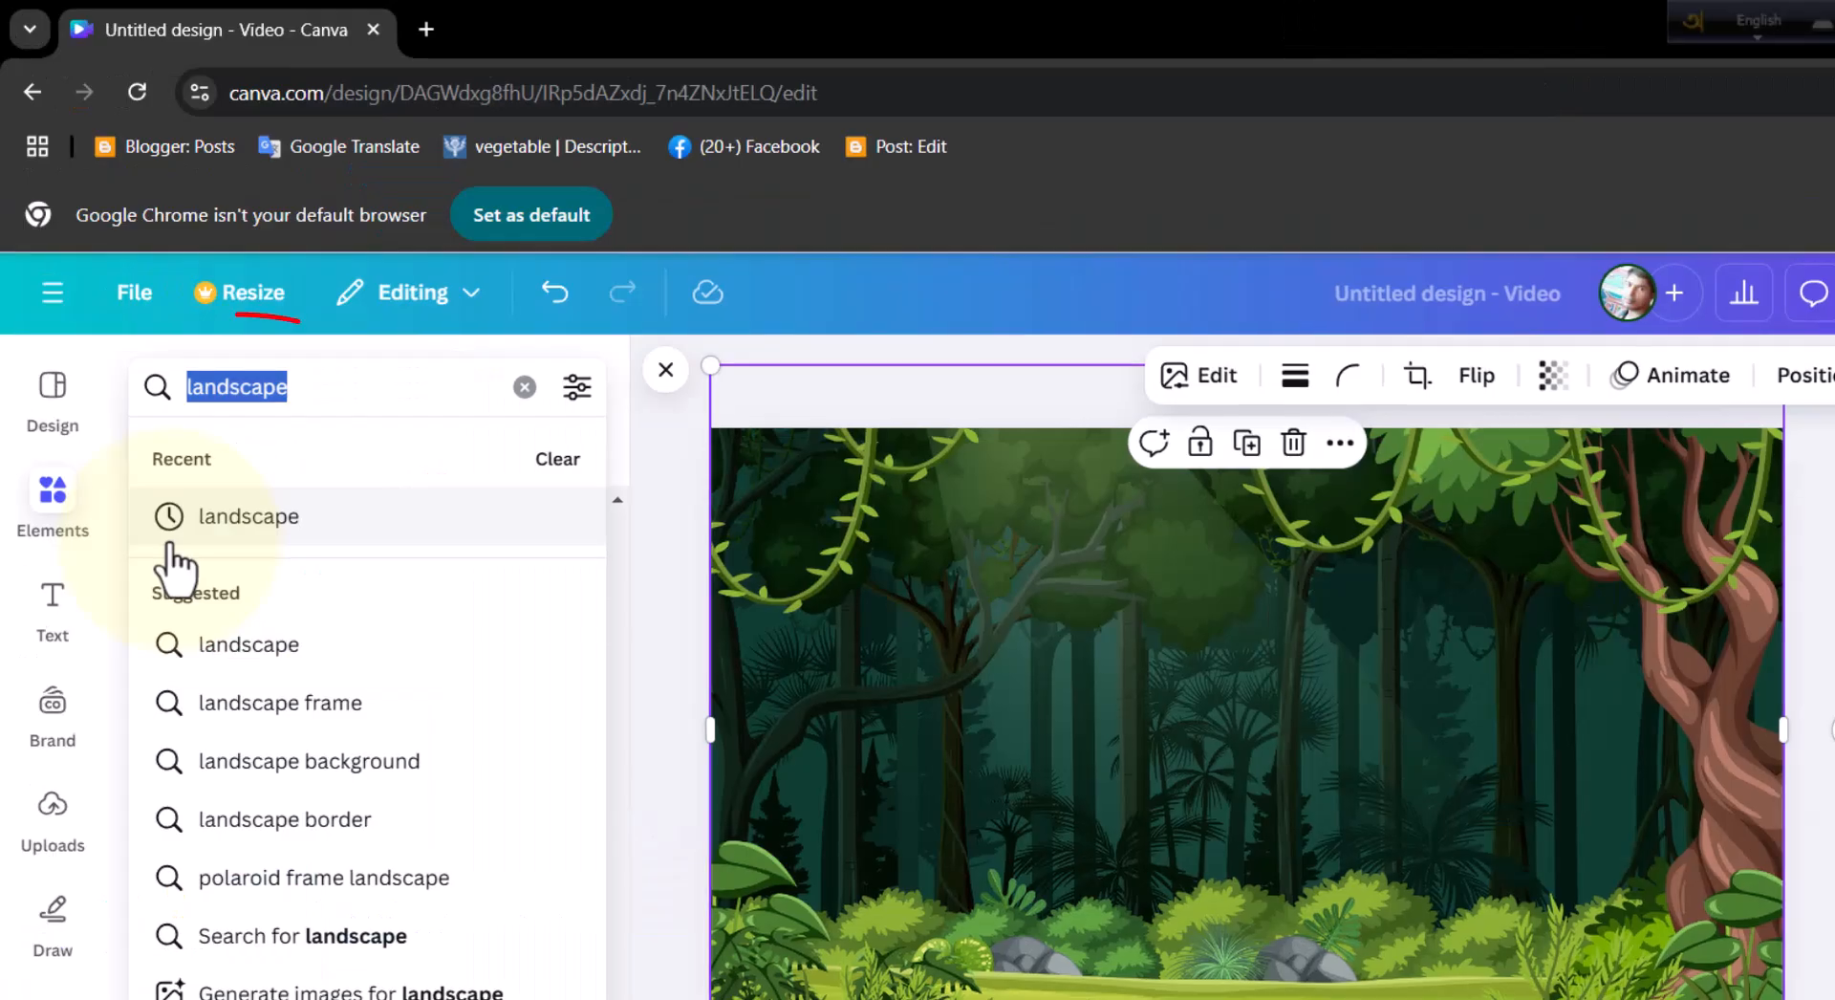
# Search the graphics for "bird", add the orange and teal flying bird to the forest scene, and shrink it to about a quarter.
pyautogui.write('bird')
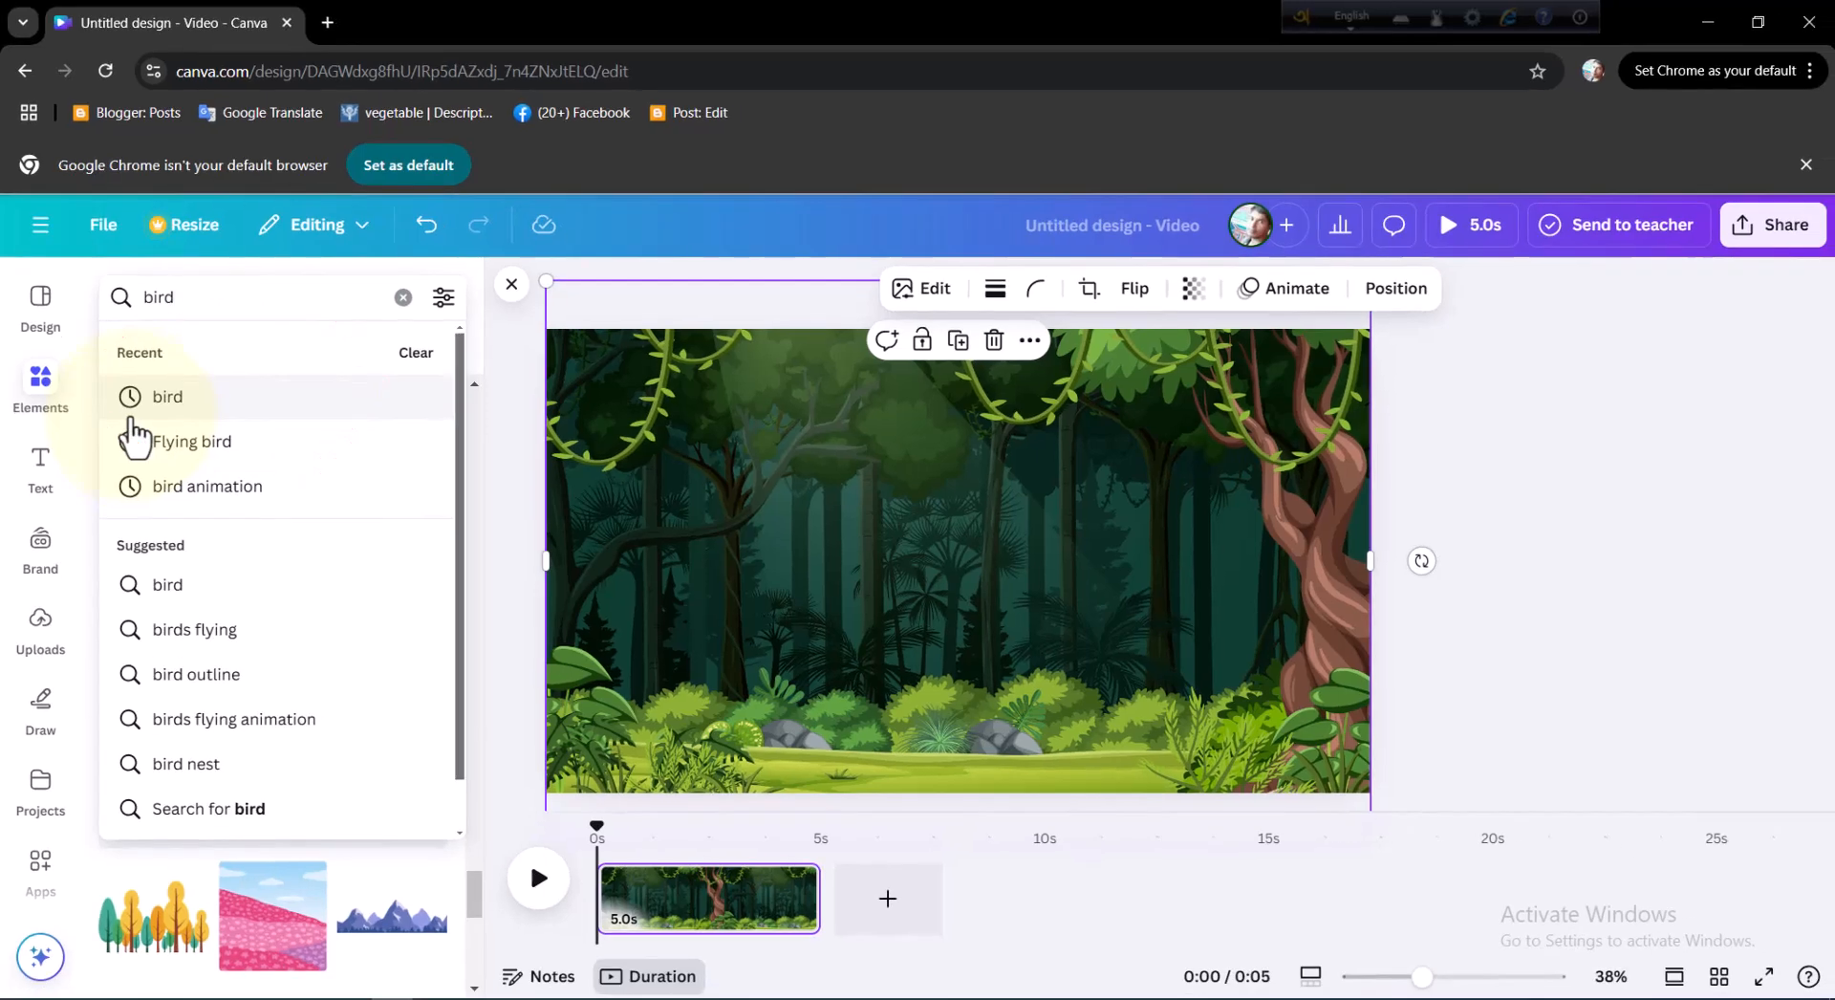
pyautogui.click(171, 538)
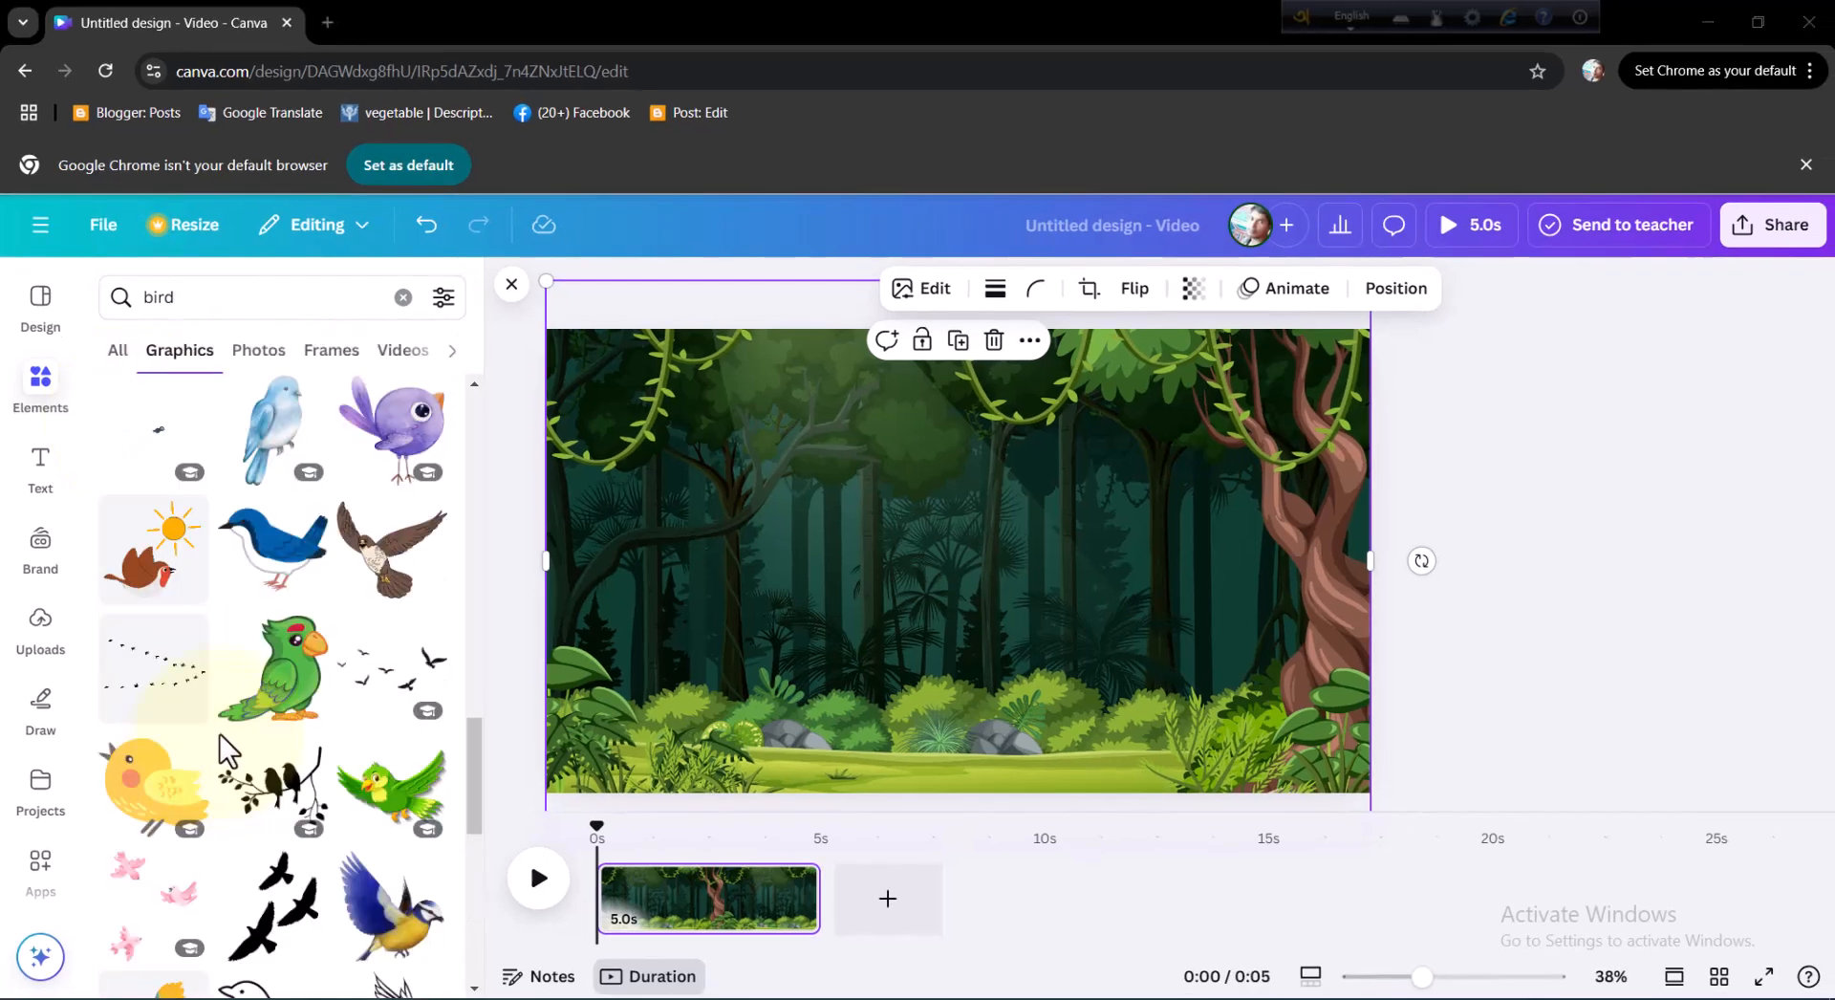
pyautogui.scroll(-6, 310, 653)
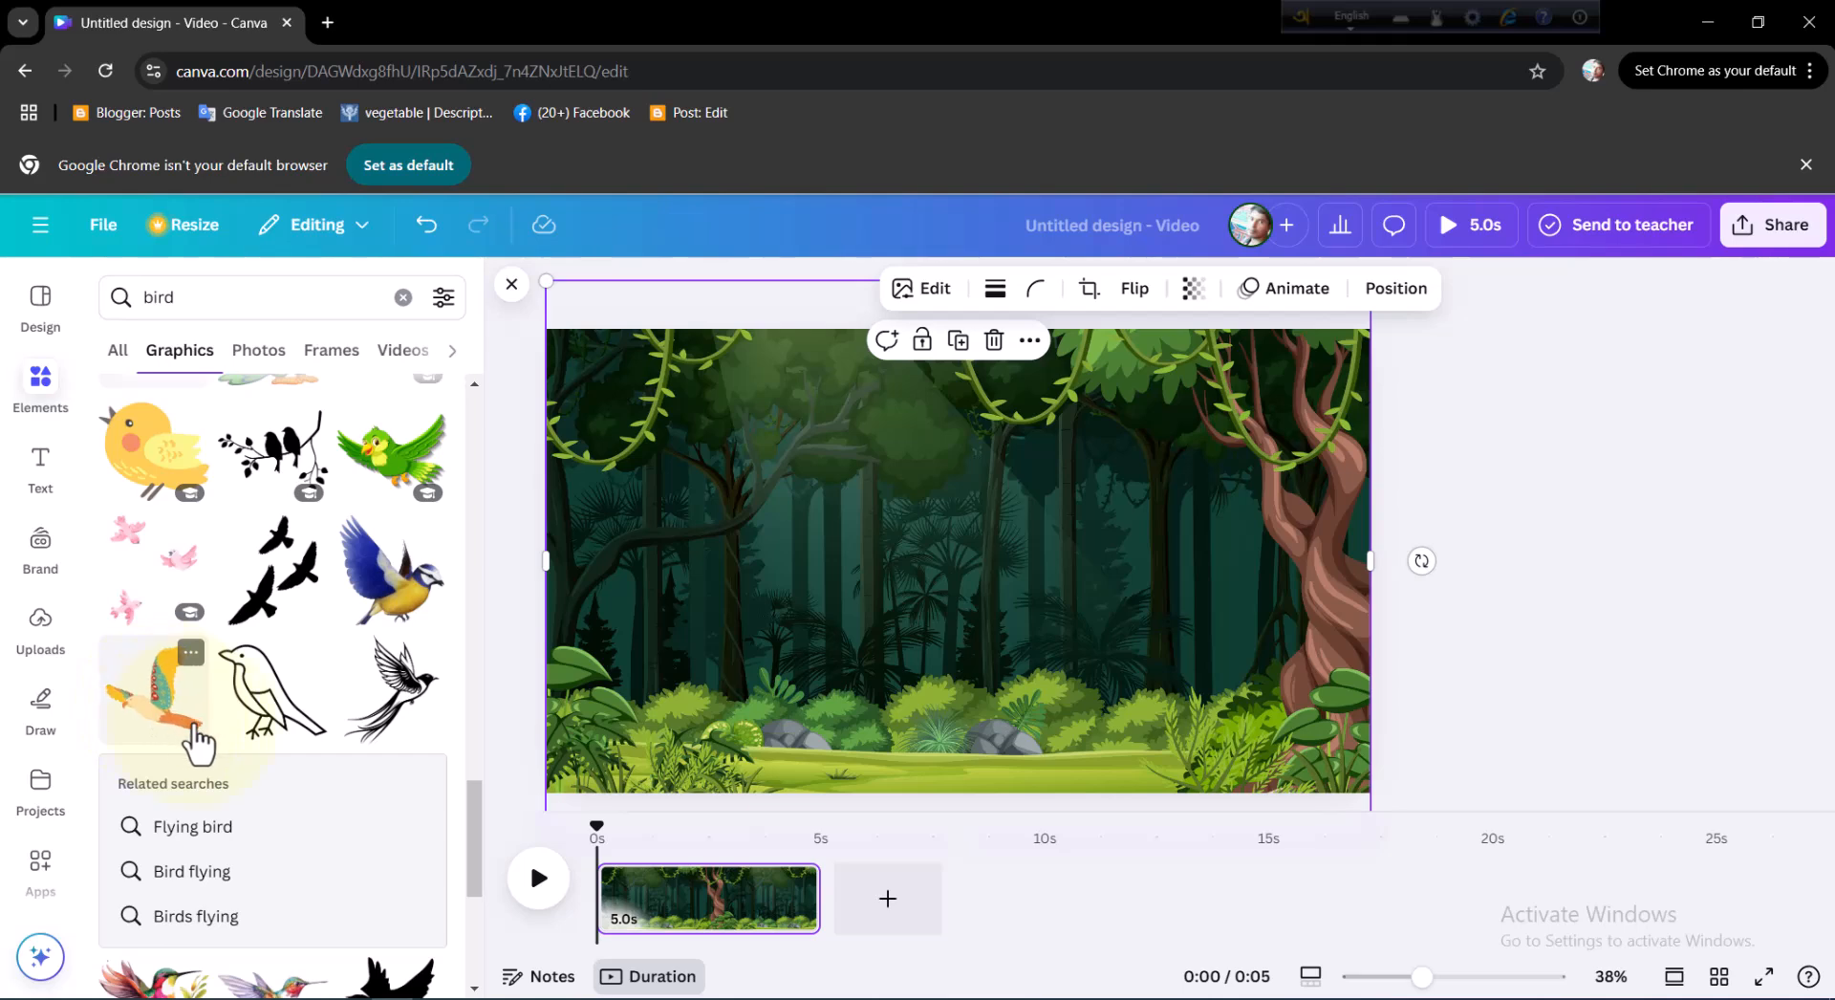
pyautogui.click(201, 740)
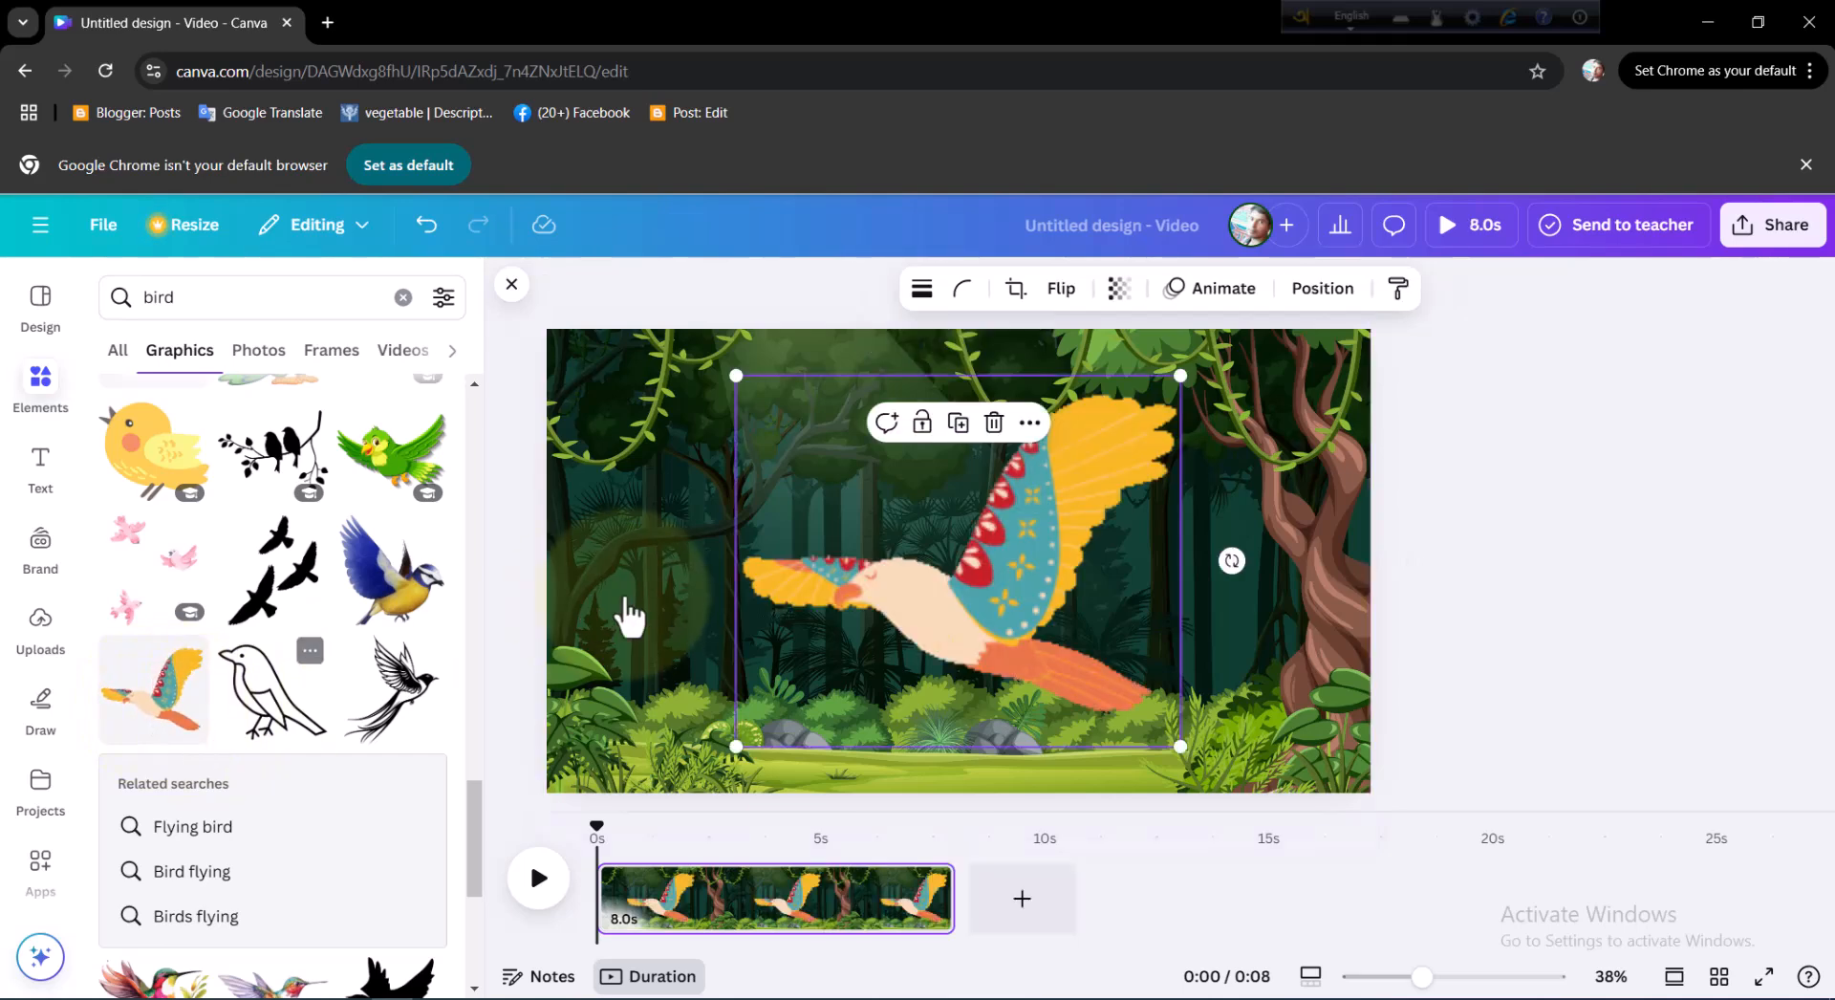
pyautogui.moveTo(736, 376); pyautogui.dragTo(1071, 662)
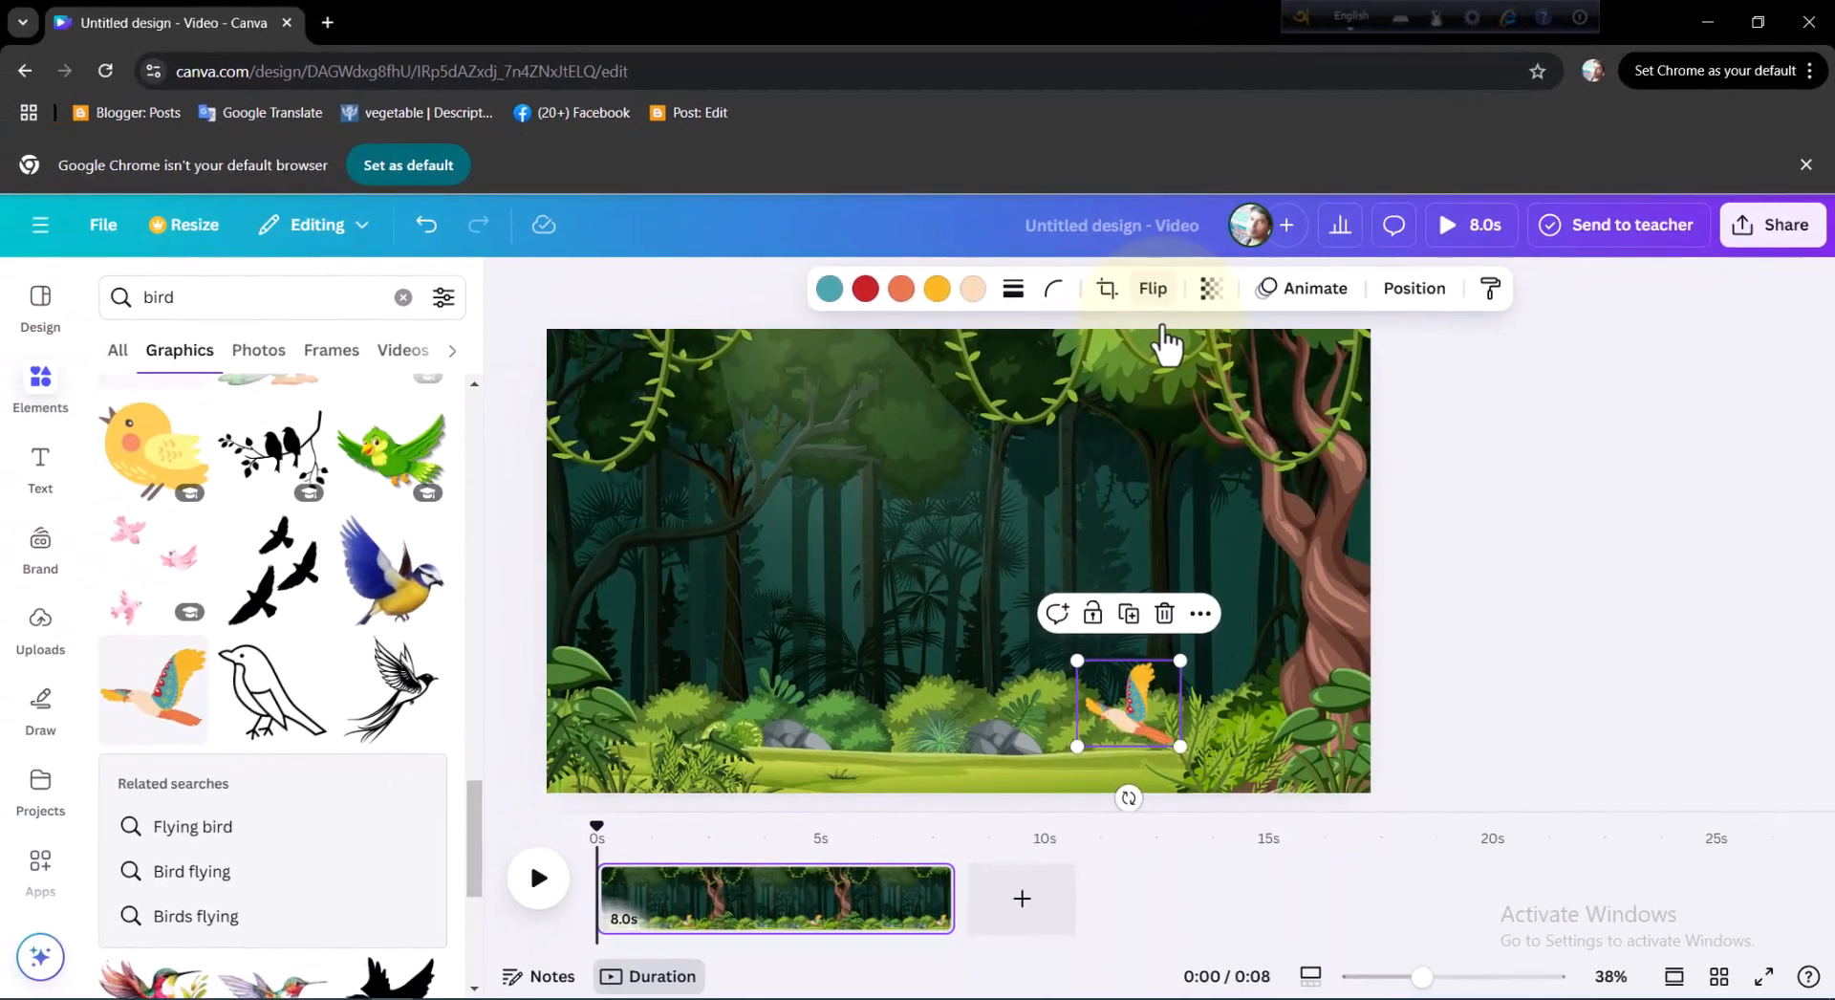
# Flip the bird horizontally and place it mostly outside the forest scene's left edge.
pyautogui.click(1018, 345)
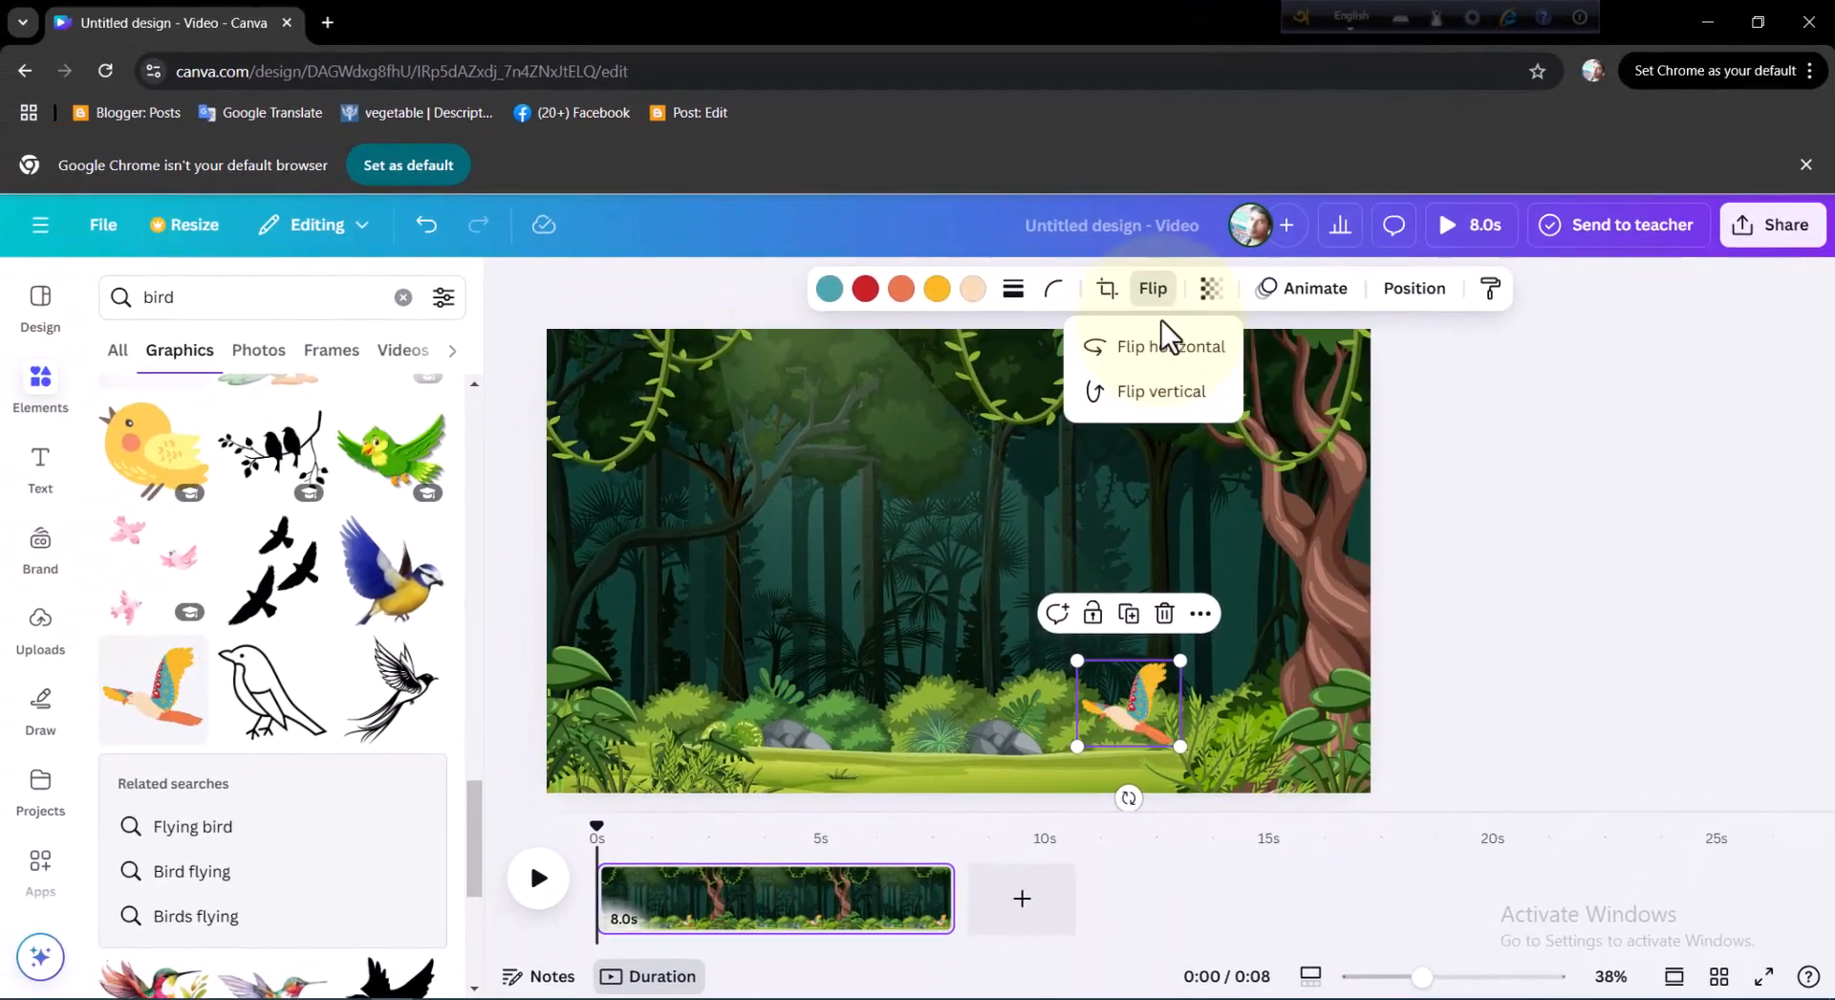
pyautogui.click(1125, 357)
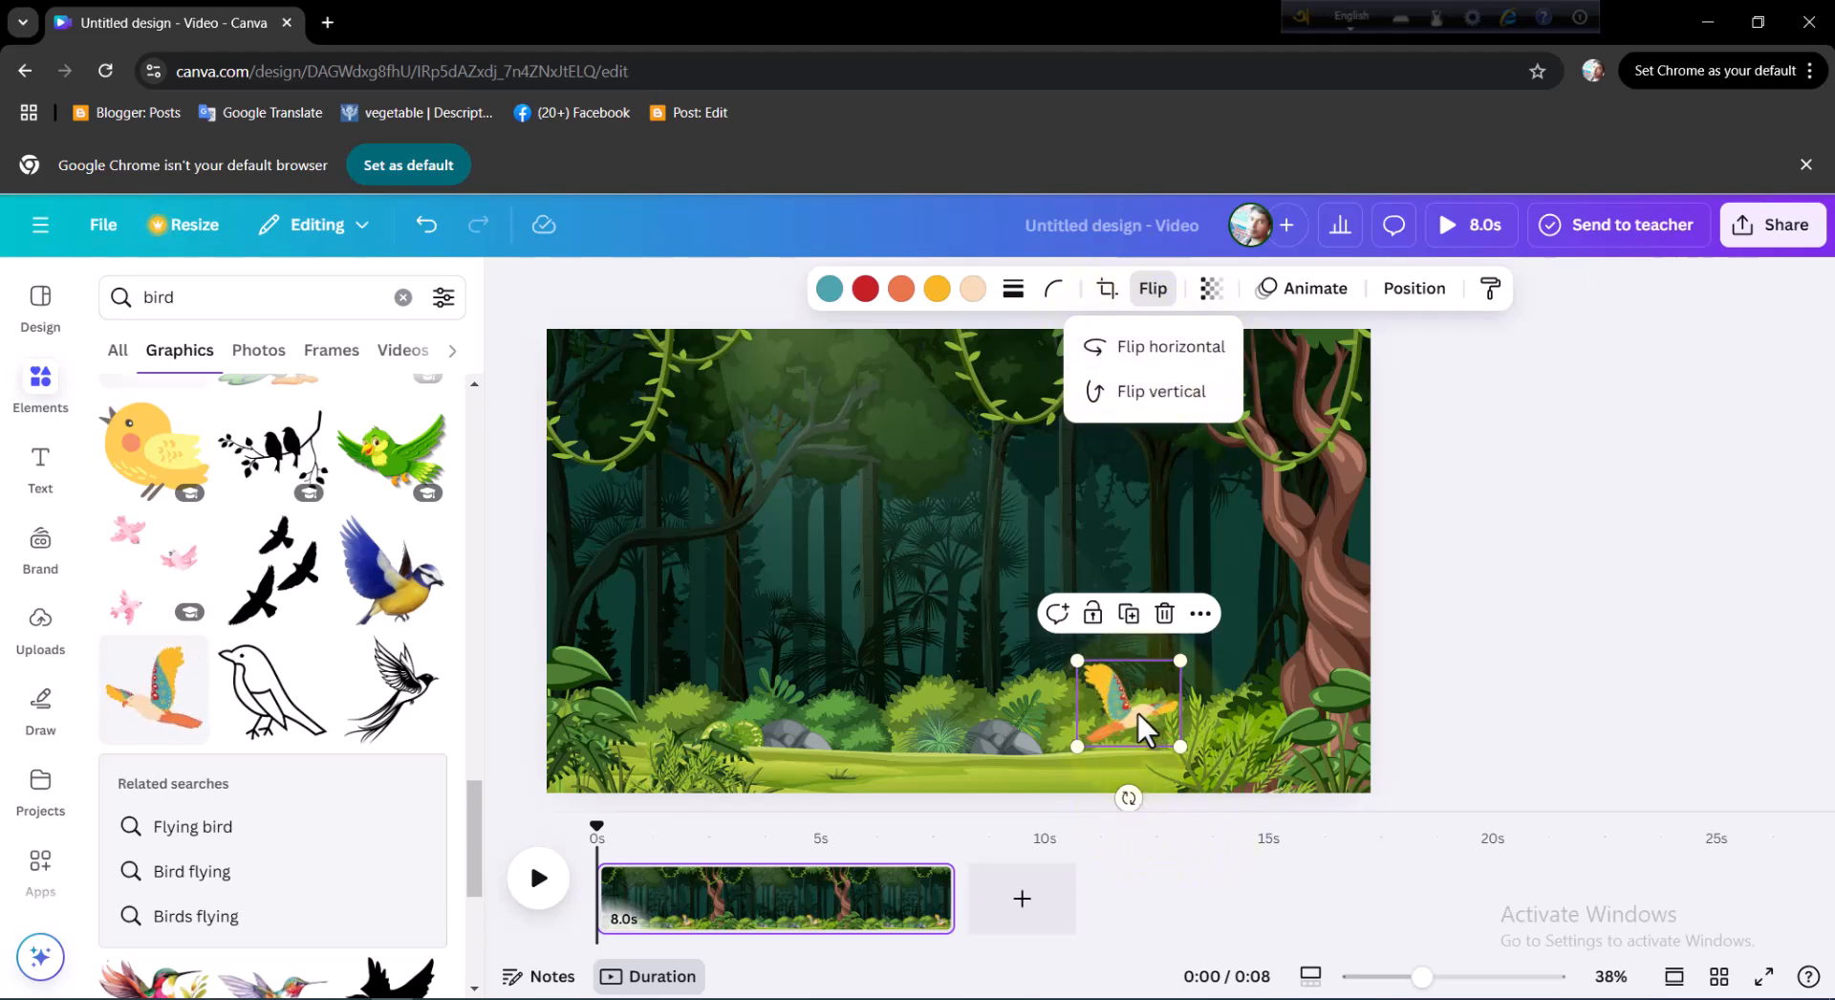
pyautogui.moveTo(1138, 713); pyautogui.dragTo(548, 523)
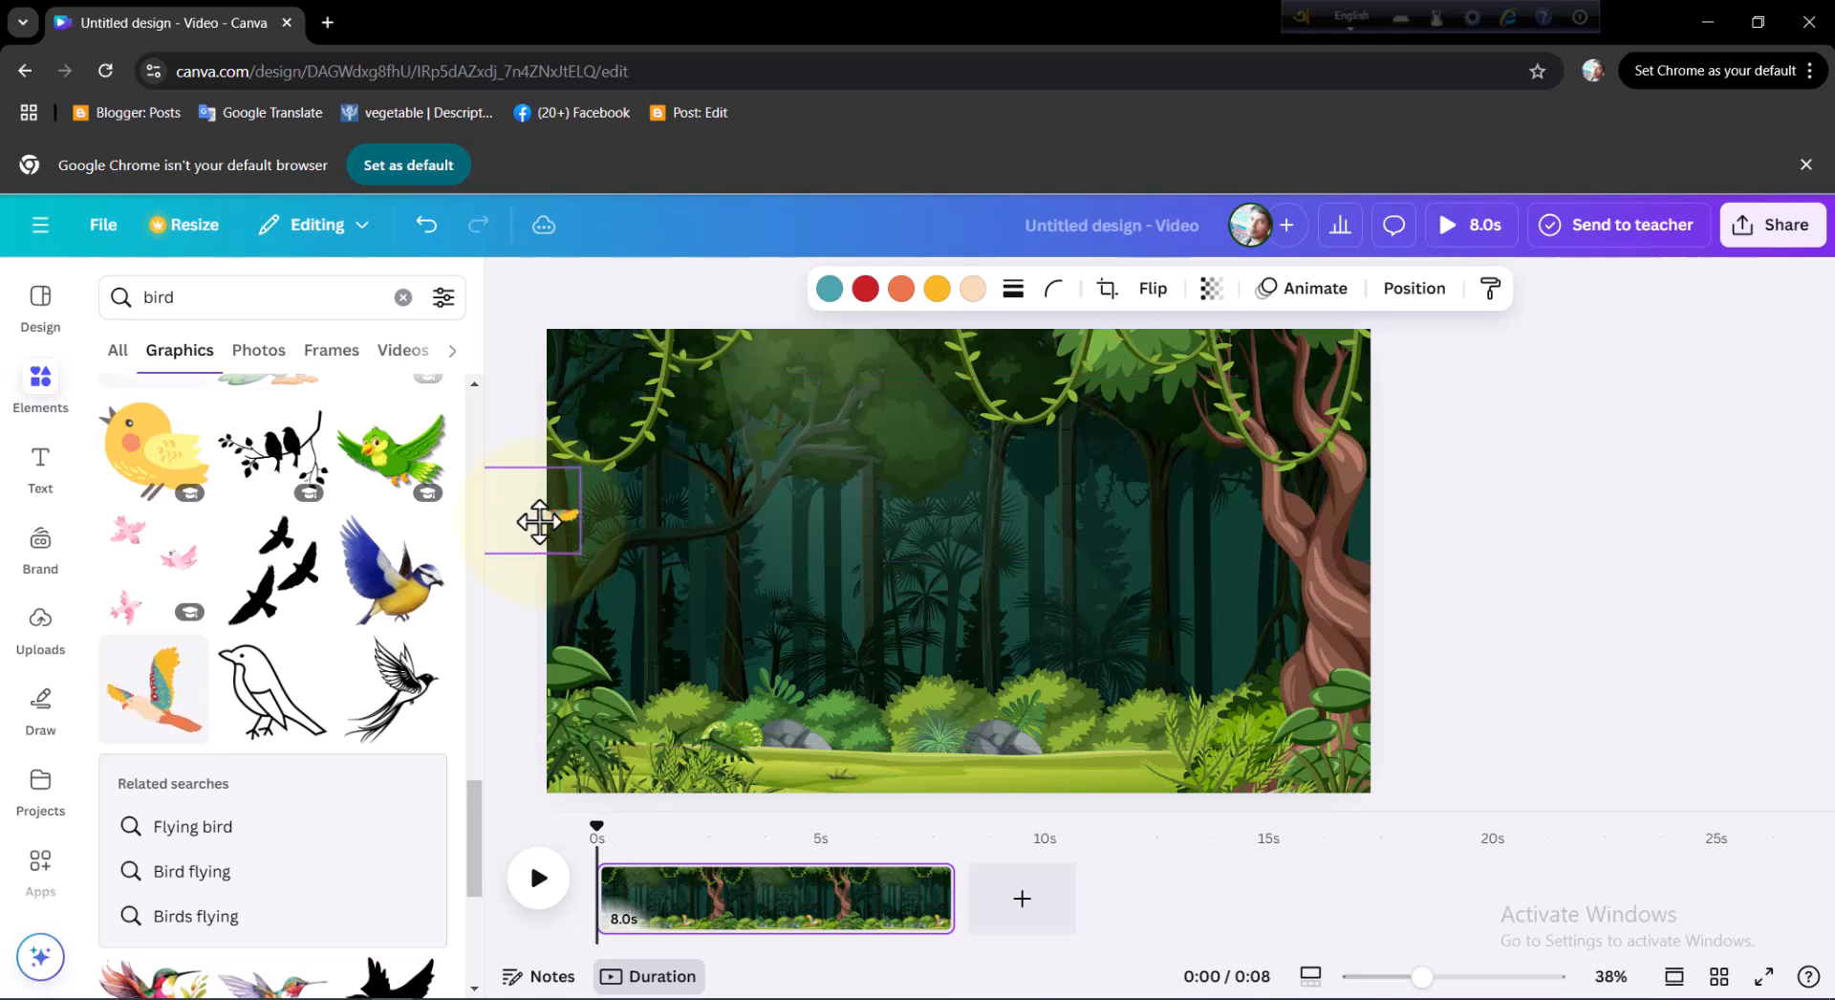
pyautogui.moveTo(540, 522); pyautogui.dragTo(542, 524)
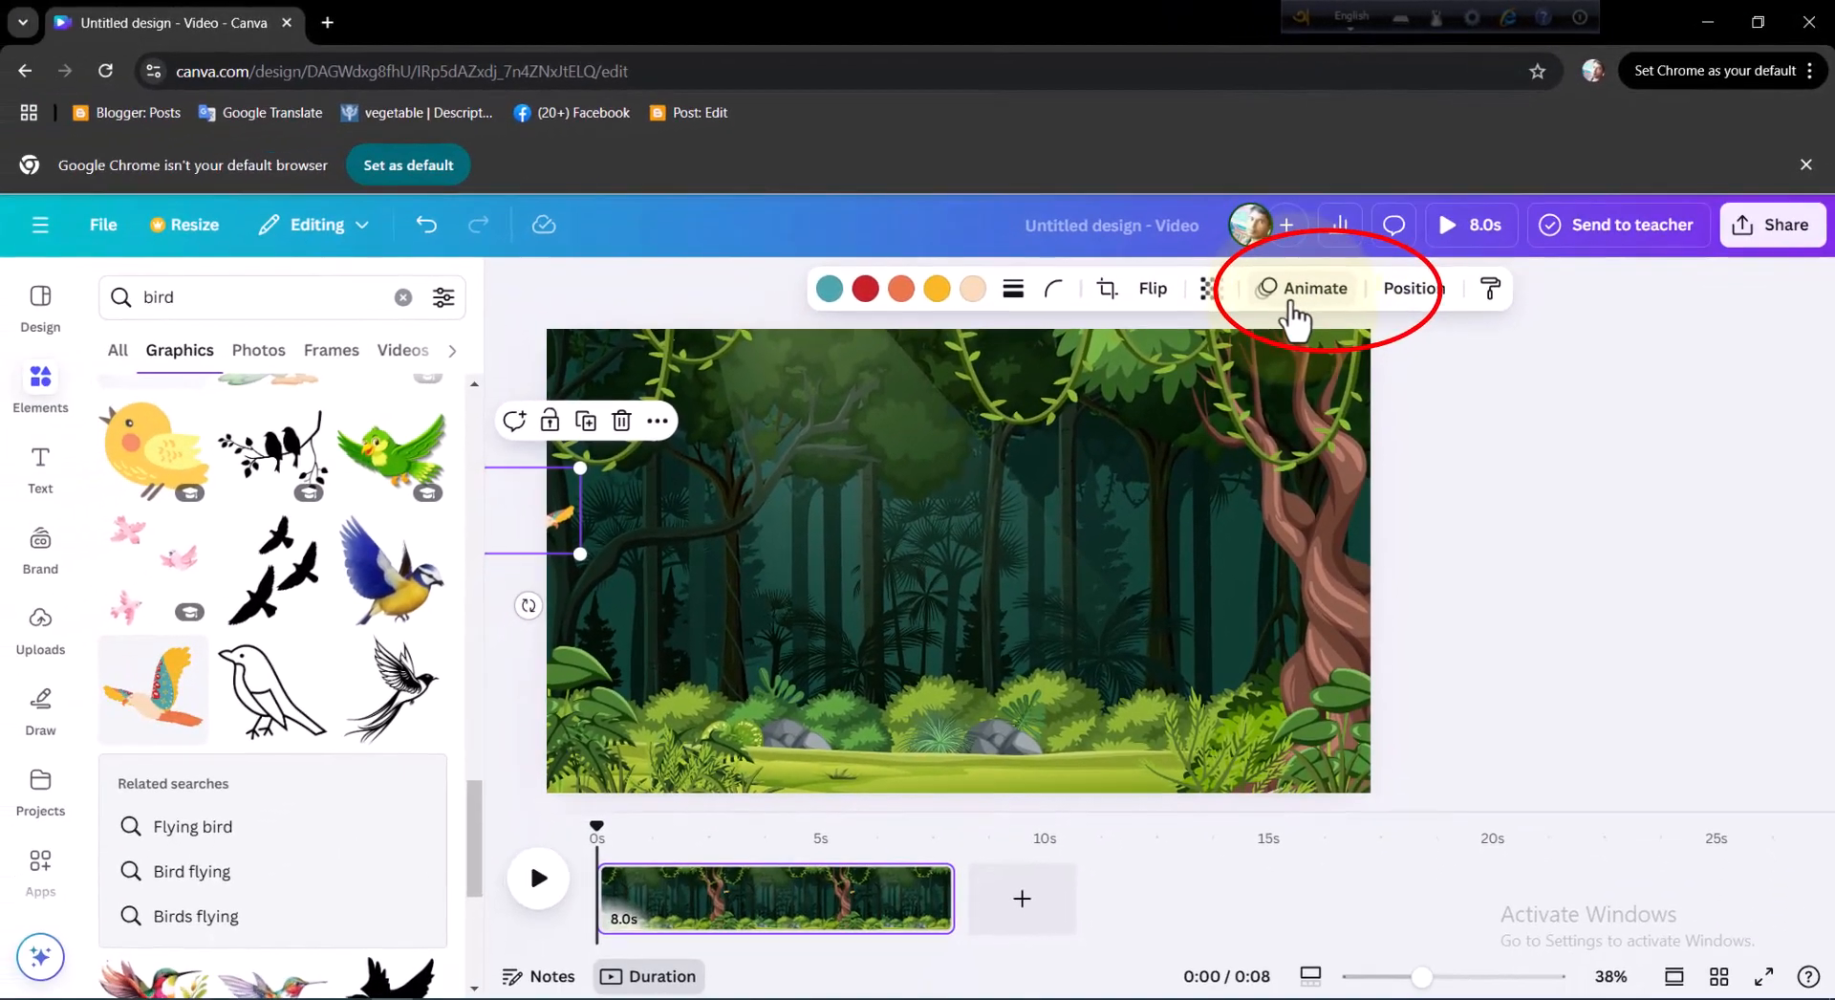
# Create a custom animation that flies the bird across the forest from the left edge to beyond the right edge.
pyautogui.click(1292, 304)
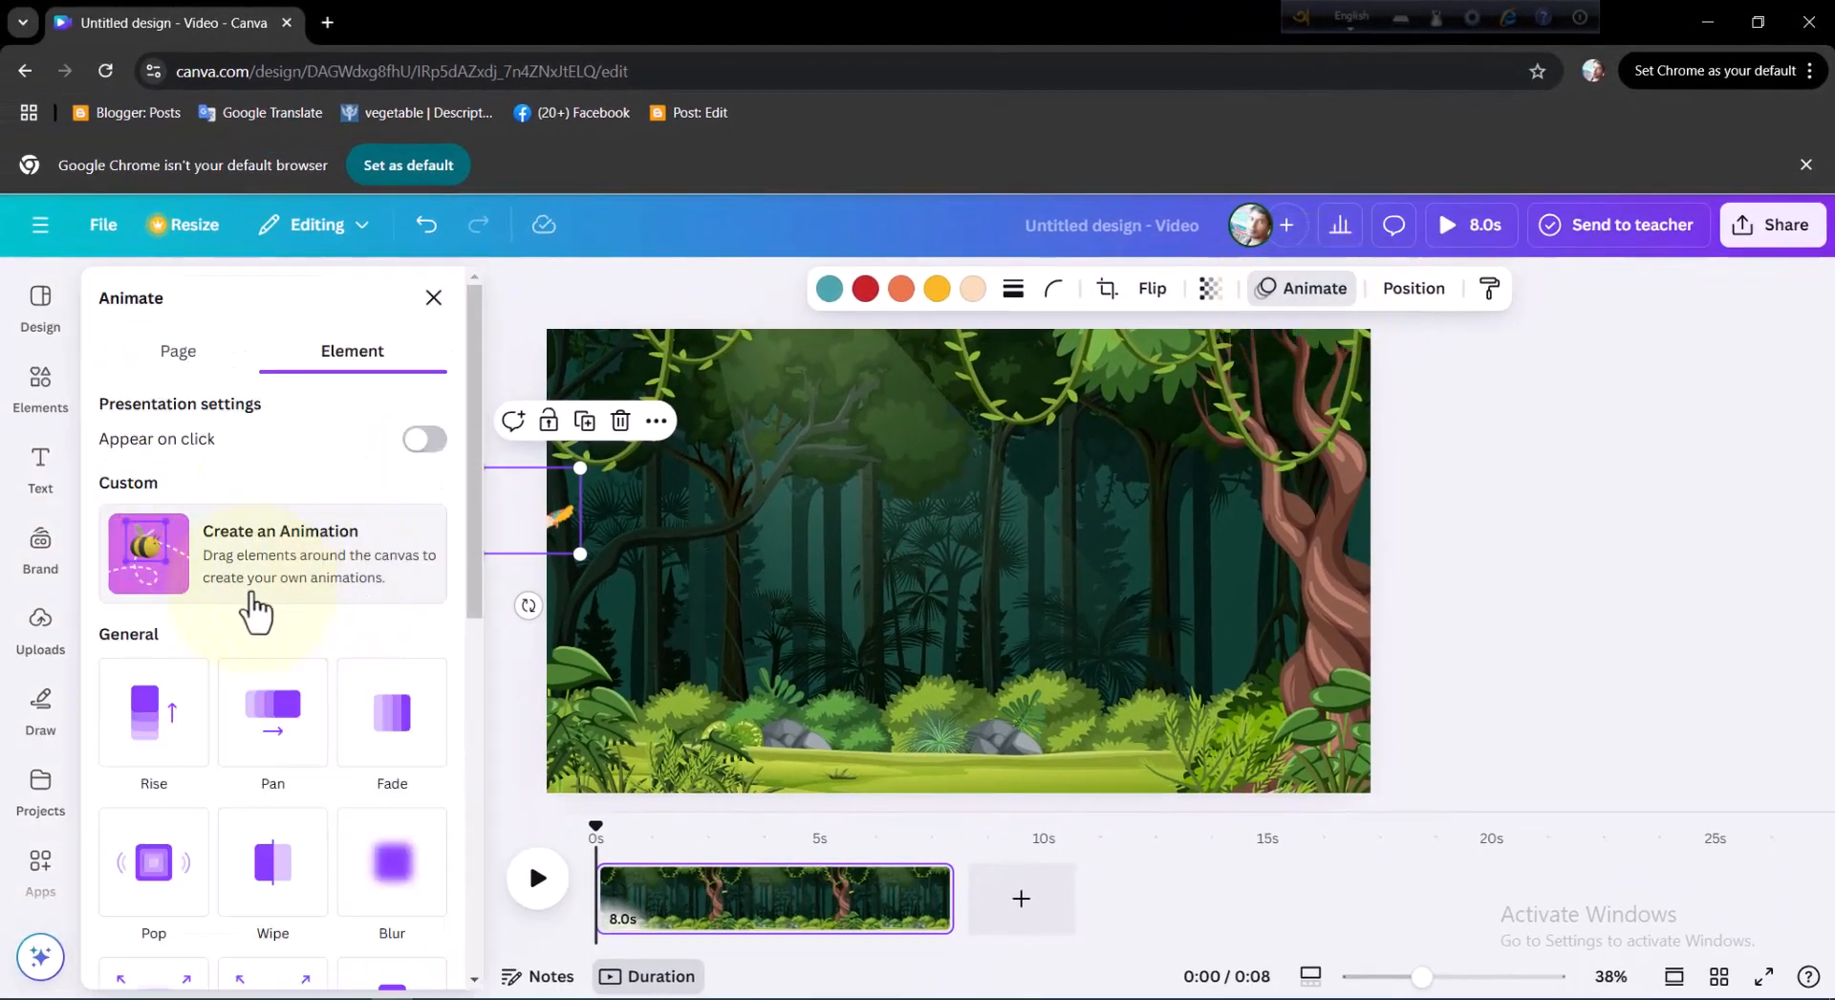
pyautogui.click(295, 573)
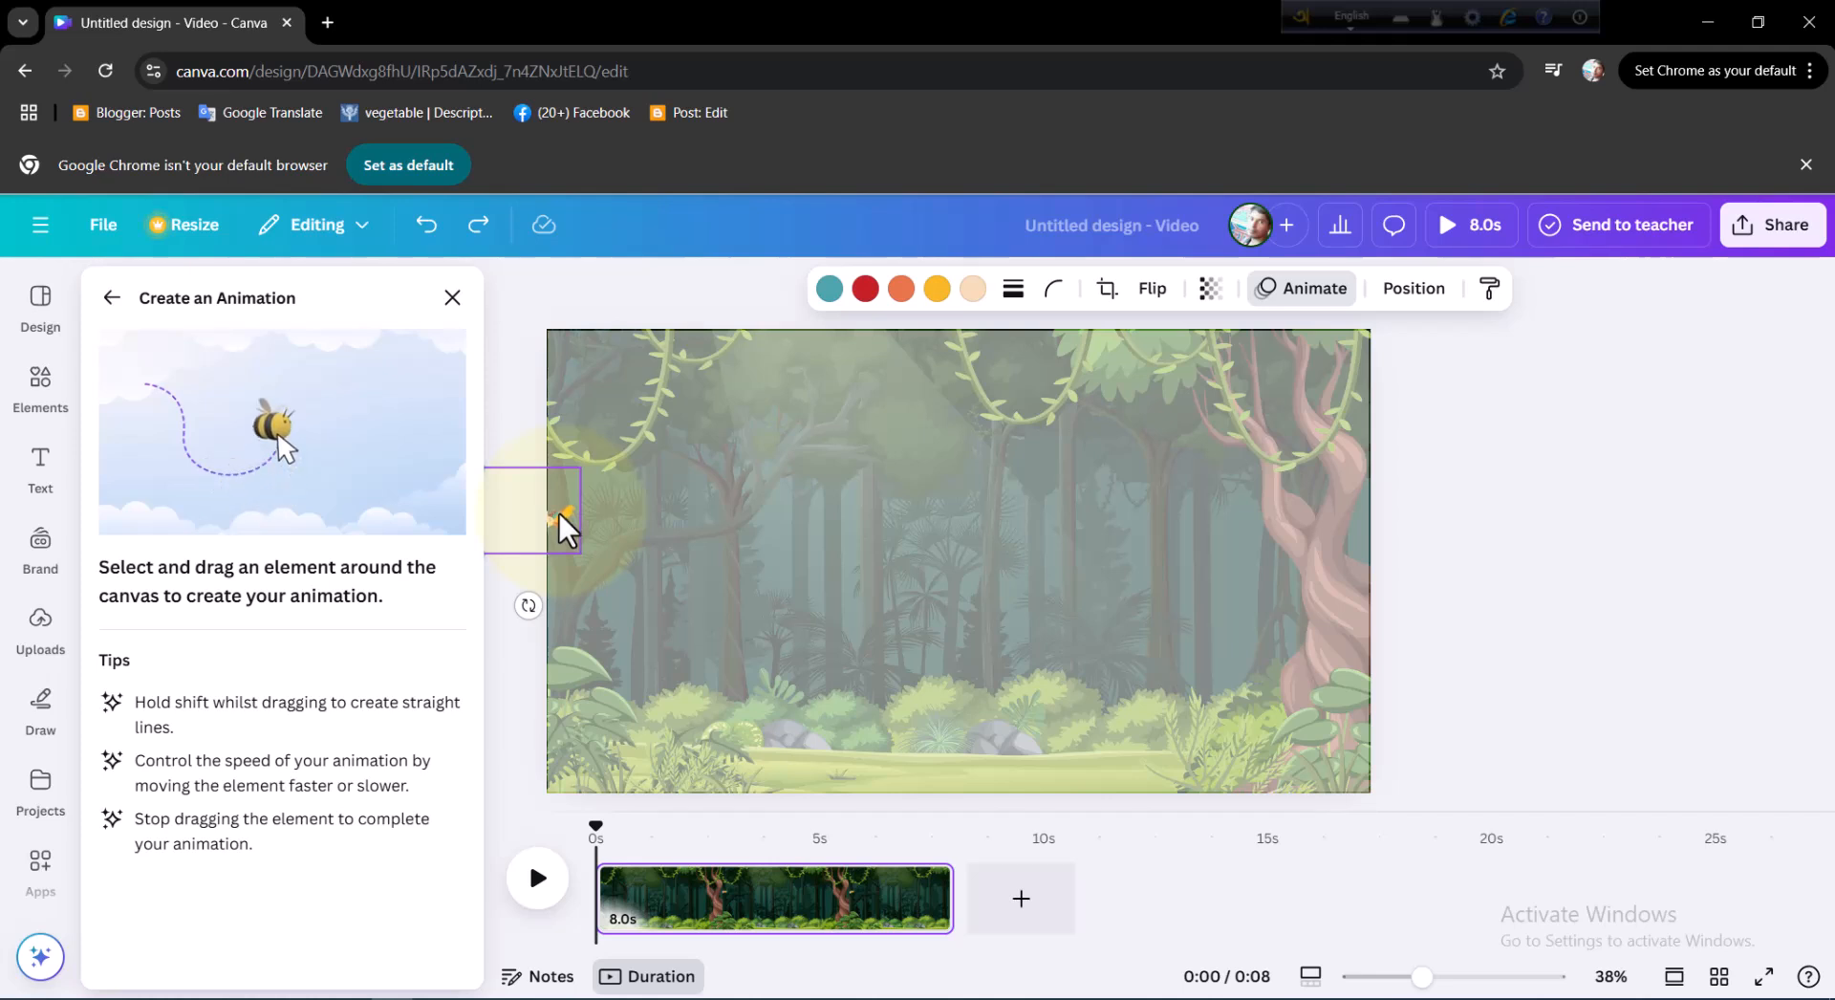
pyautogui.moveTo(560, 514)
pyautogui.mouseDown()
pyautogui.moveTo(1086, 516)
pyautogui.moveTo(1453, 479)
pyautogui.mouseUp()
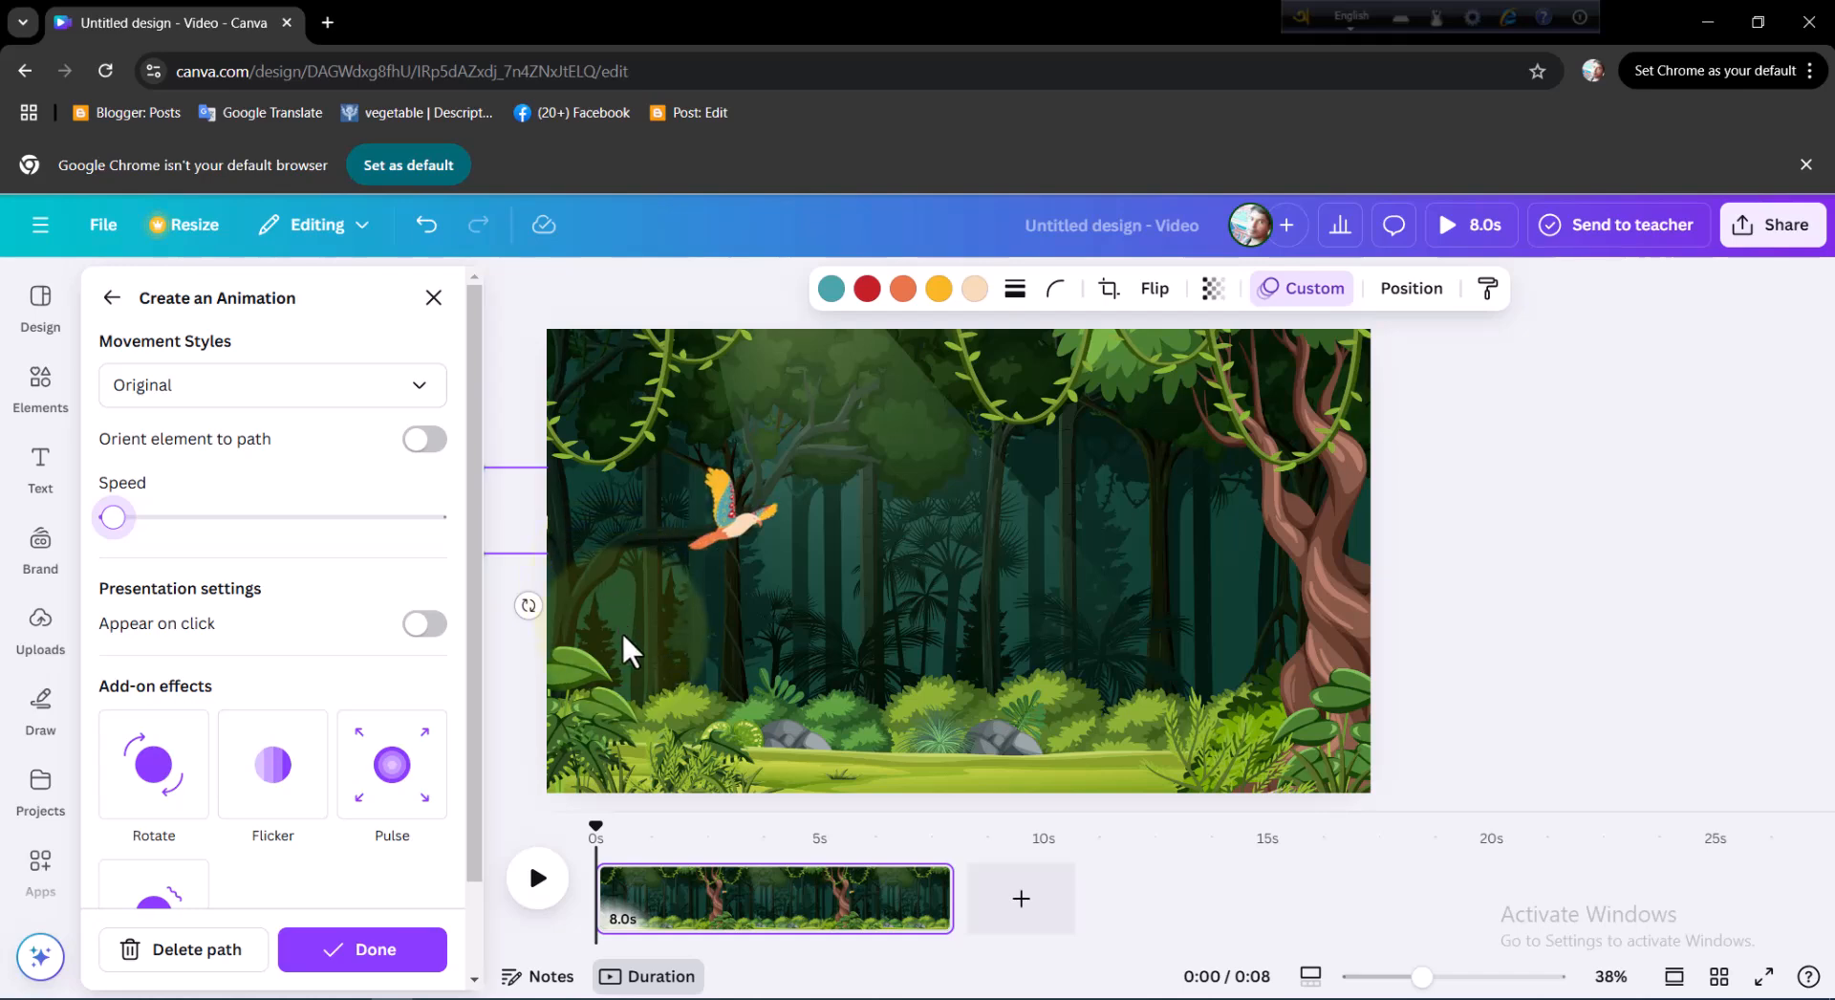
pyautogui.click(815, 629)
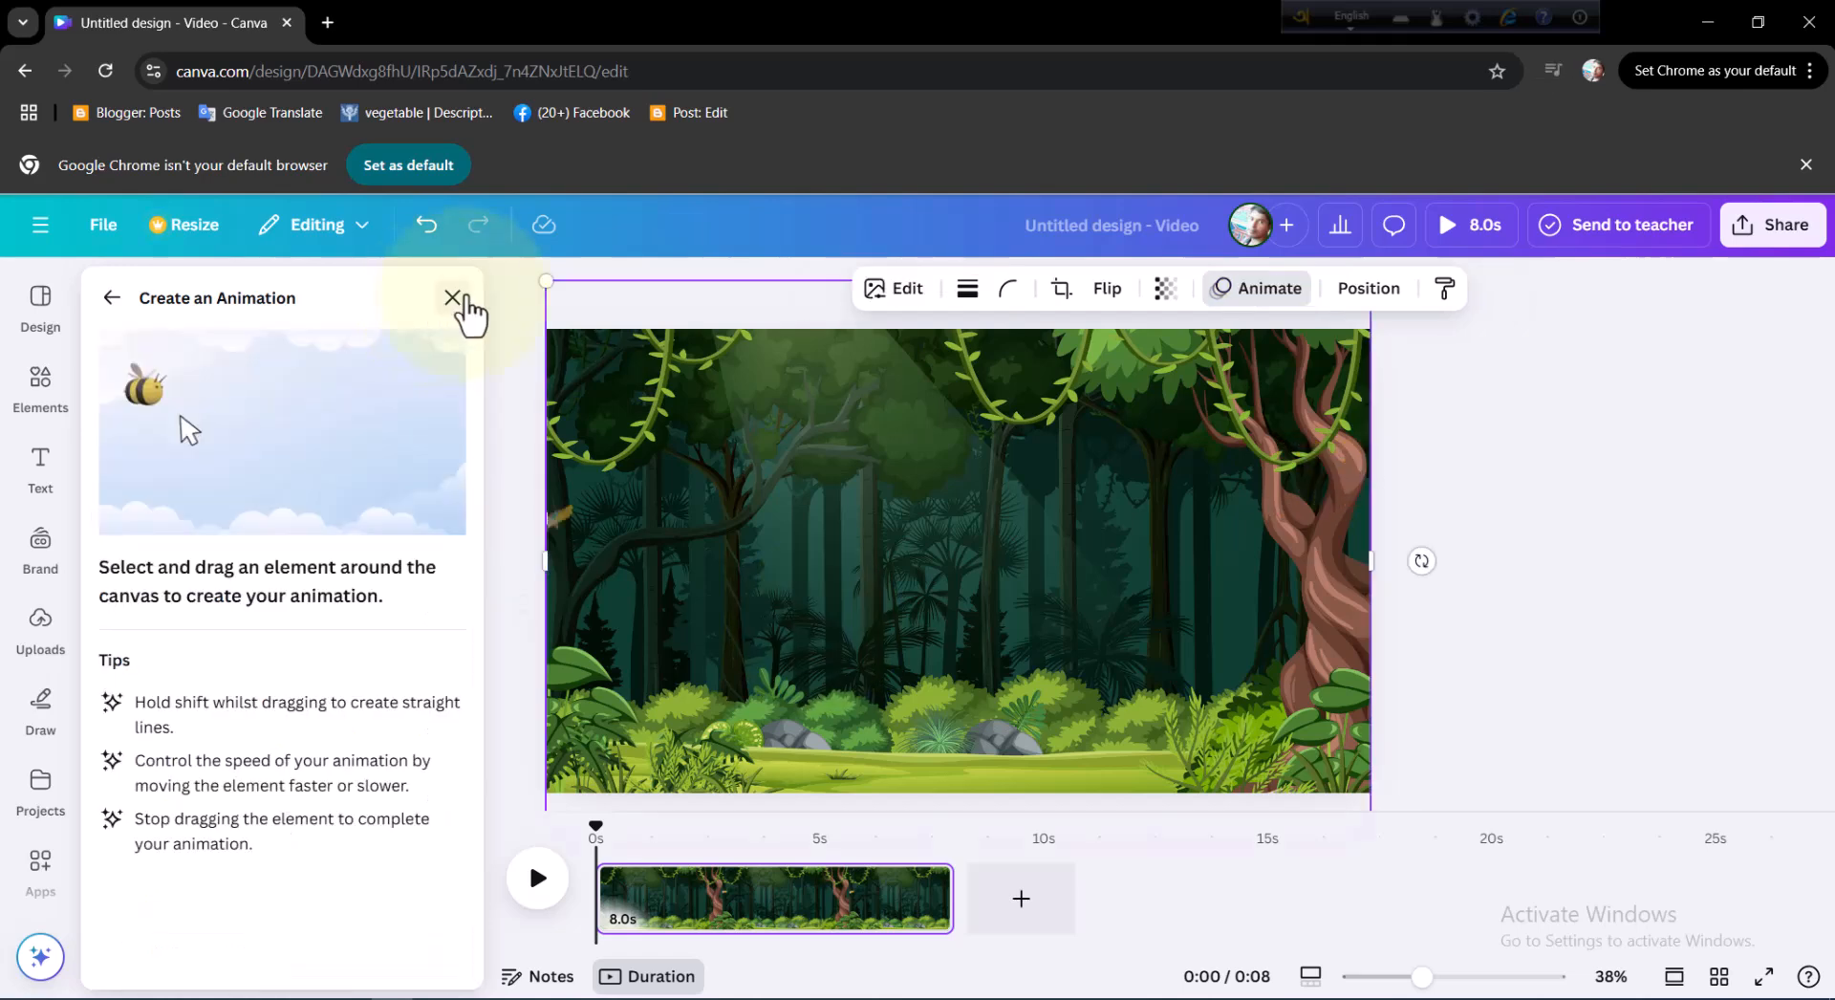
pyautogui.click(451, 315)
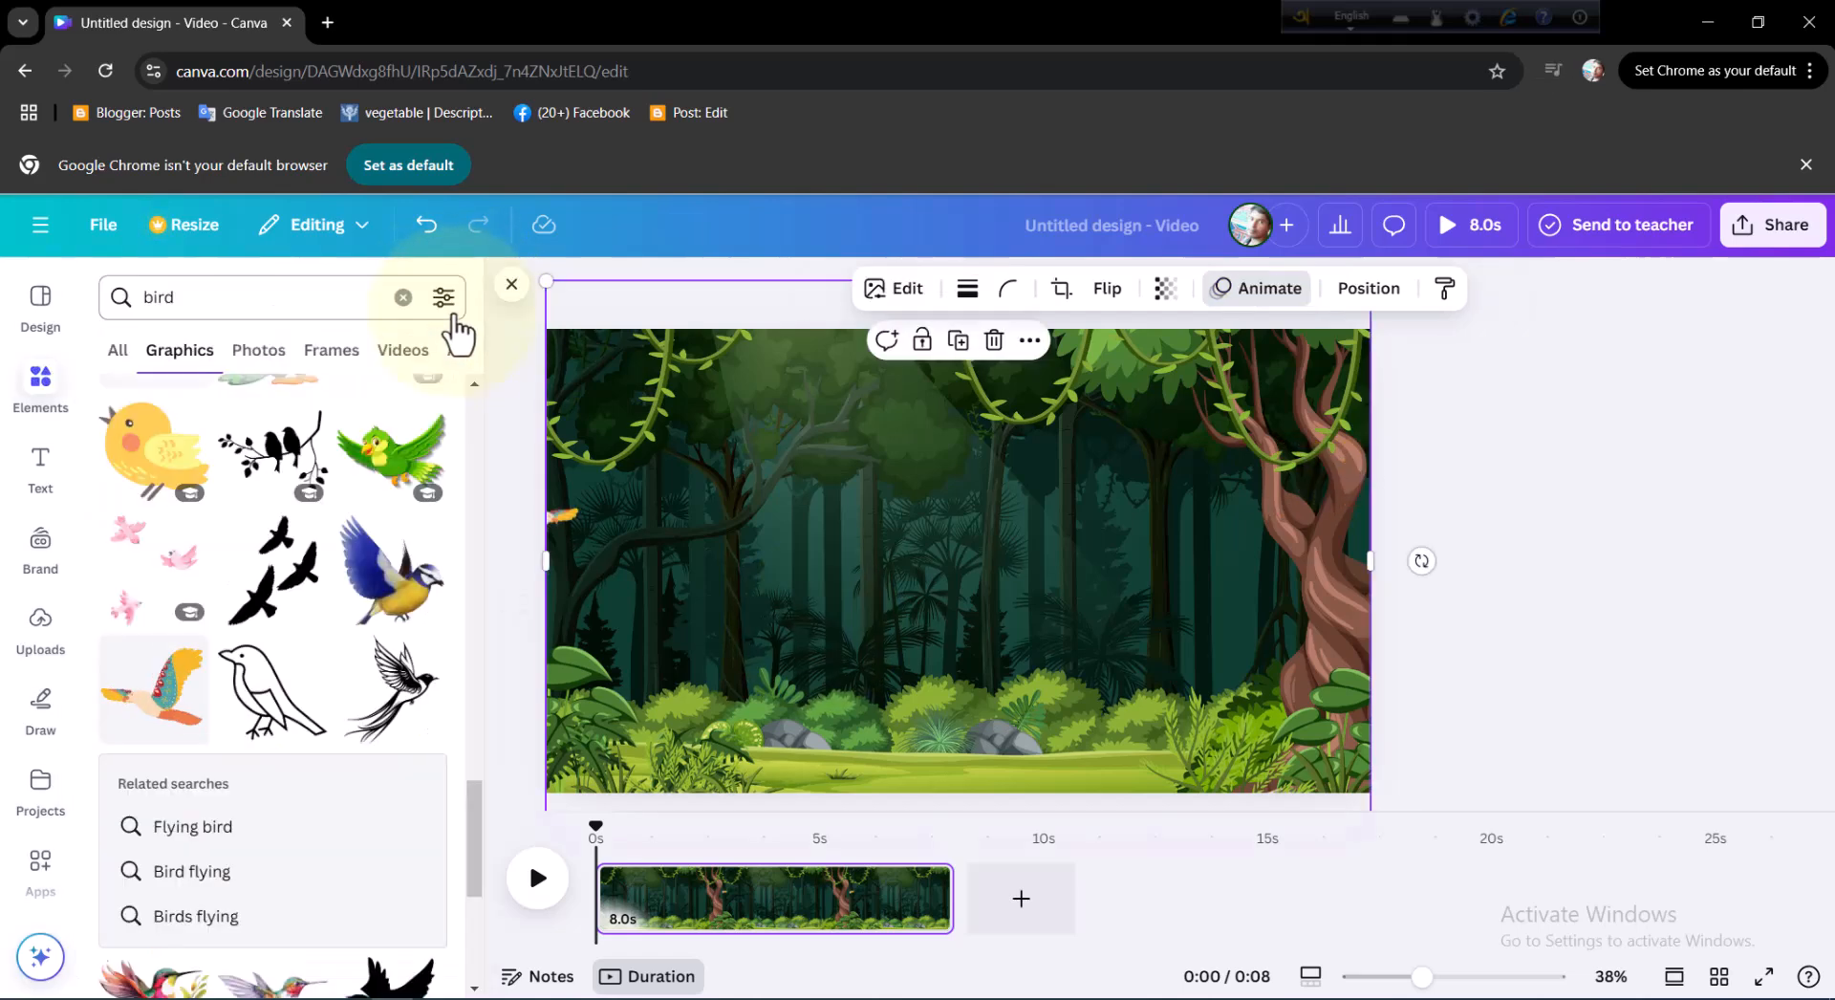
# Search the graphics for "walk", add the walking girl in pink top and shorts, and shrink her to about 282 by 409.
pyautogui.click(147, 299)
pyautogui.doubleClick(121, 297)
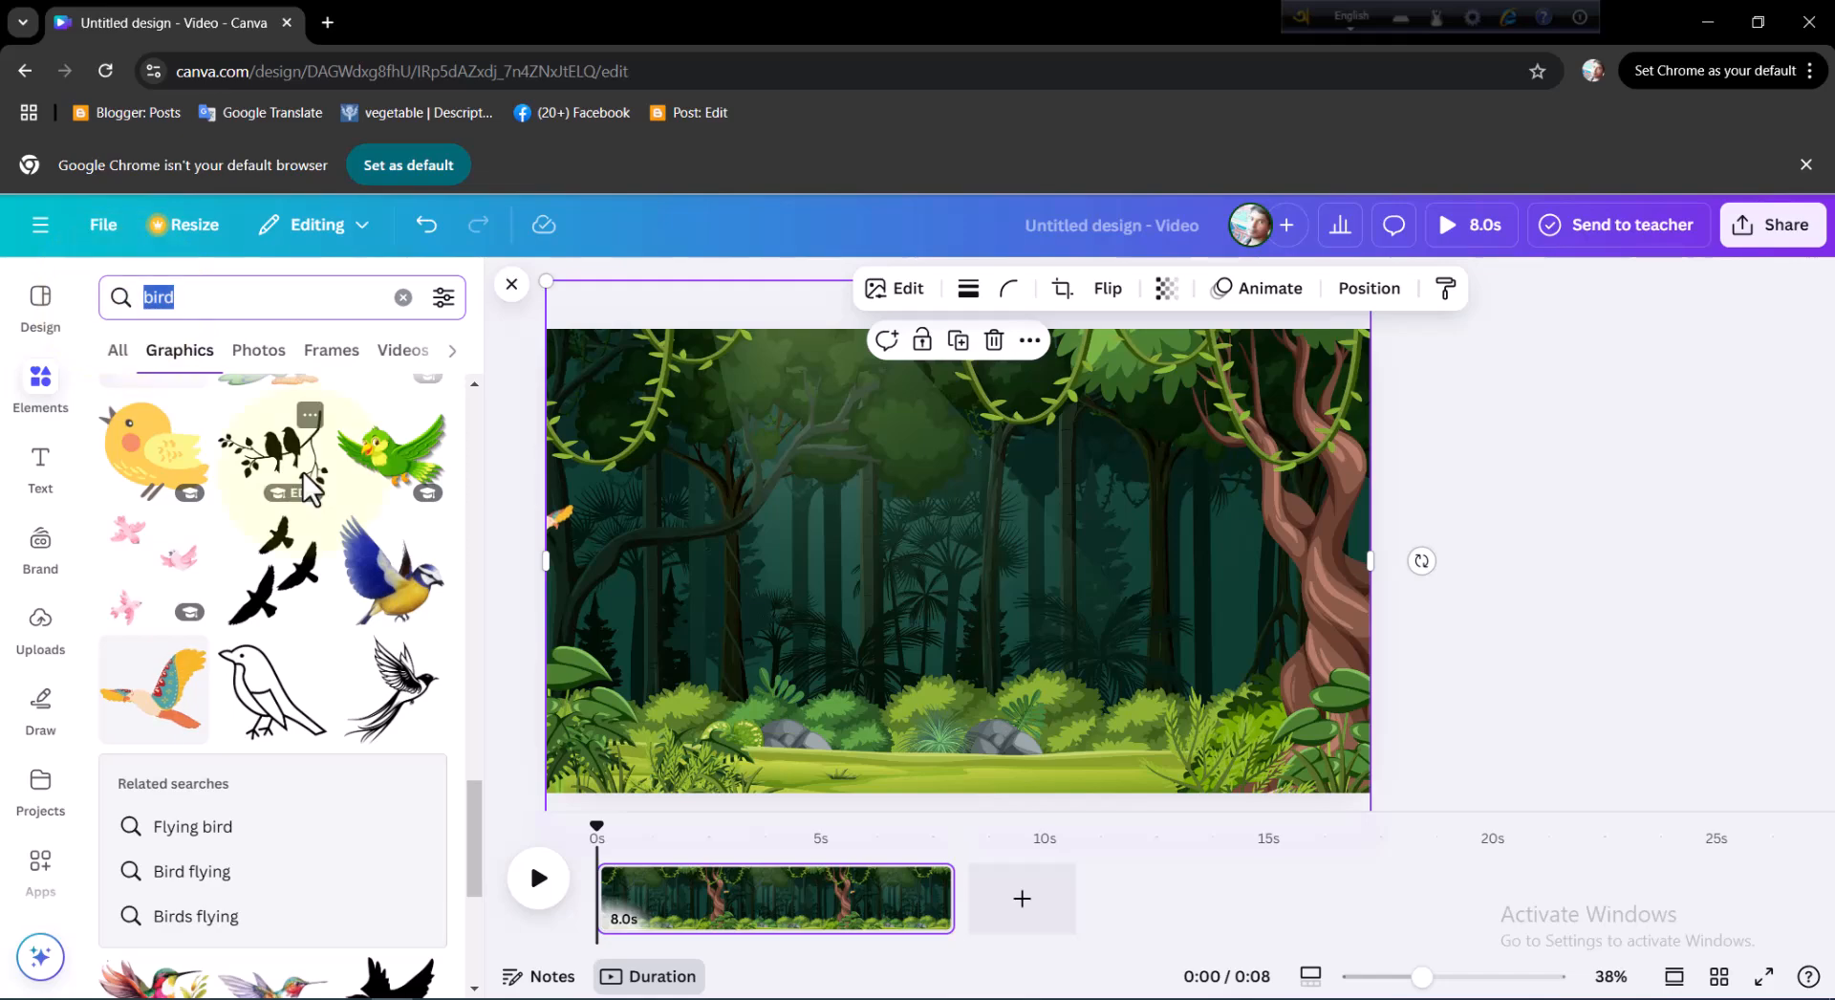
pyautogui.write('walk')
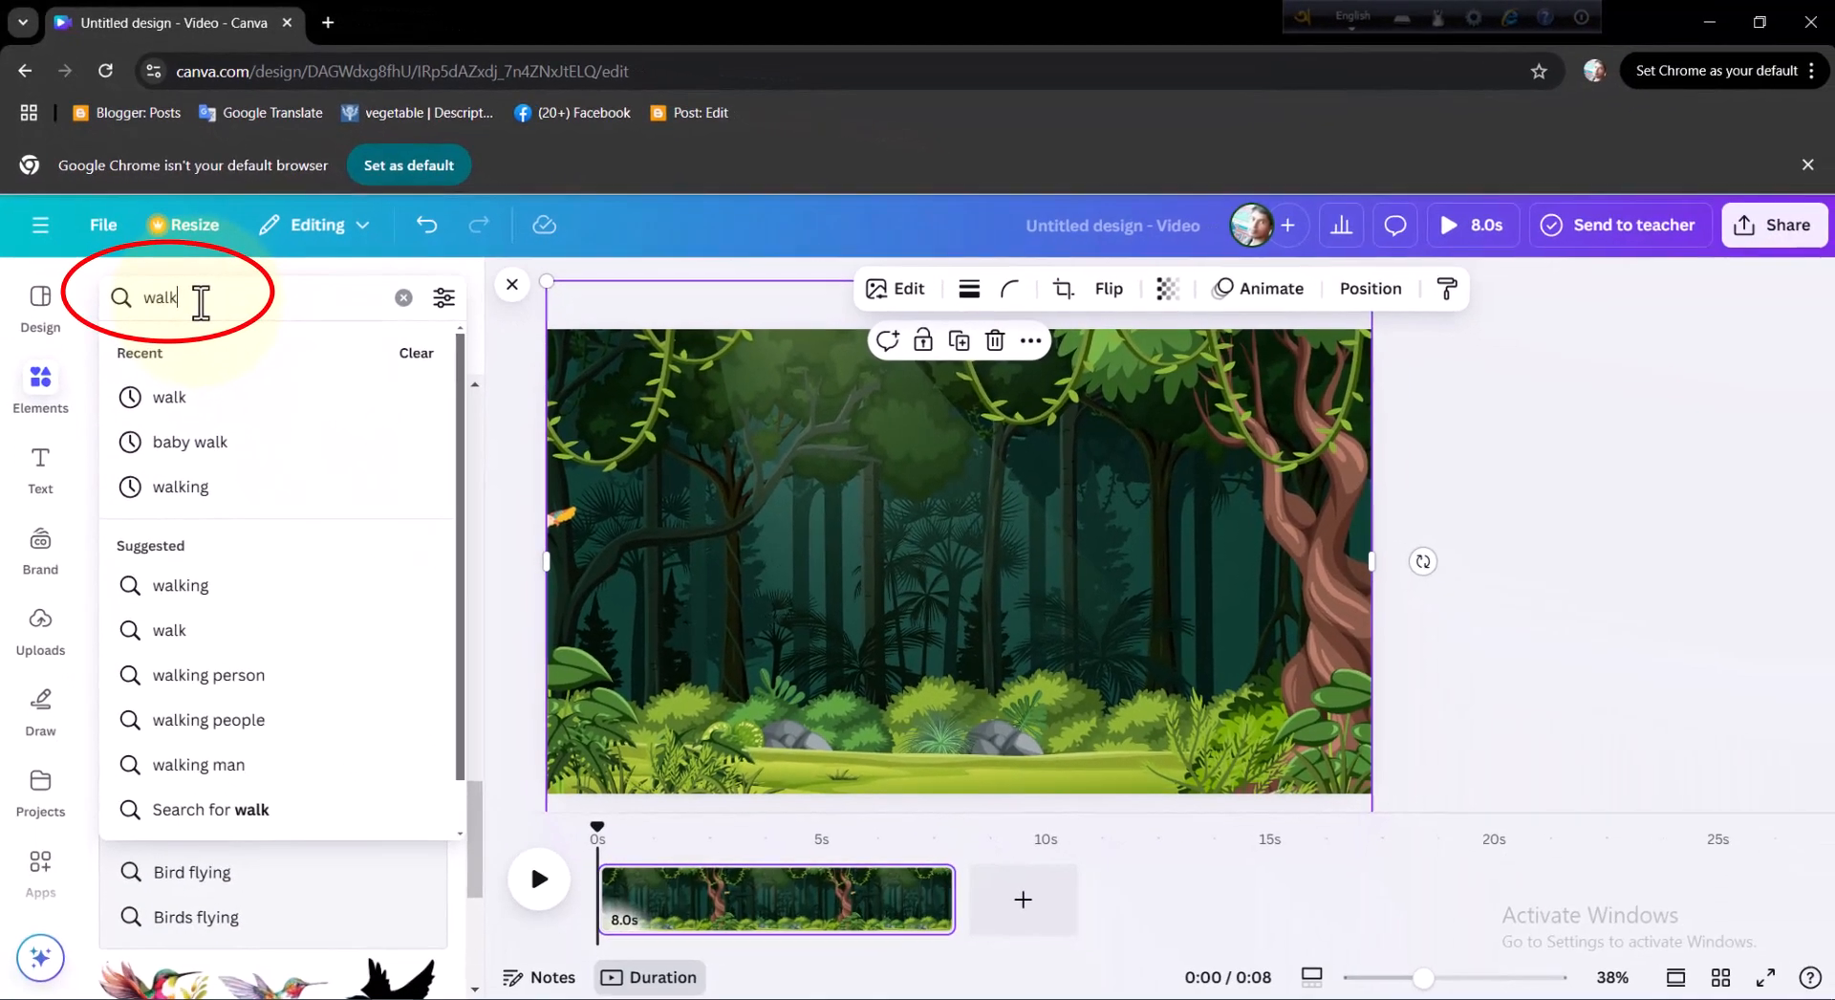
pyautogui.press('Return')
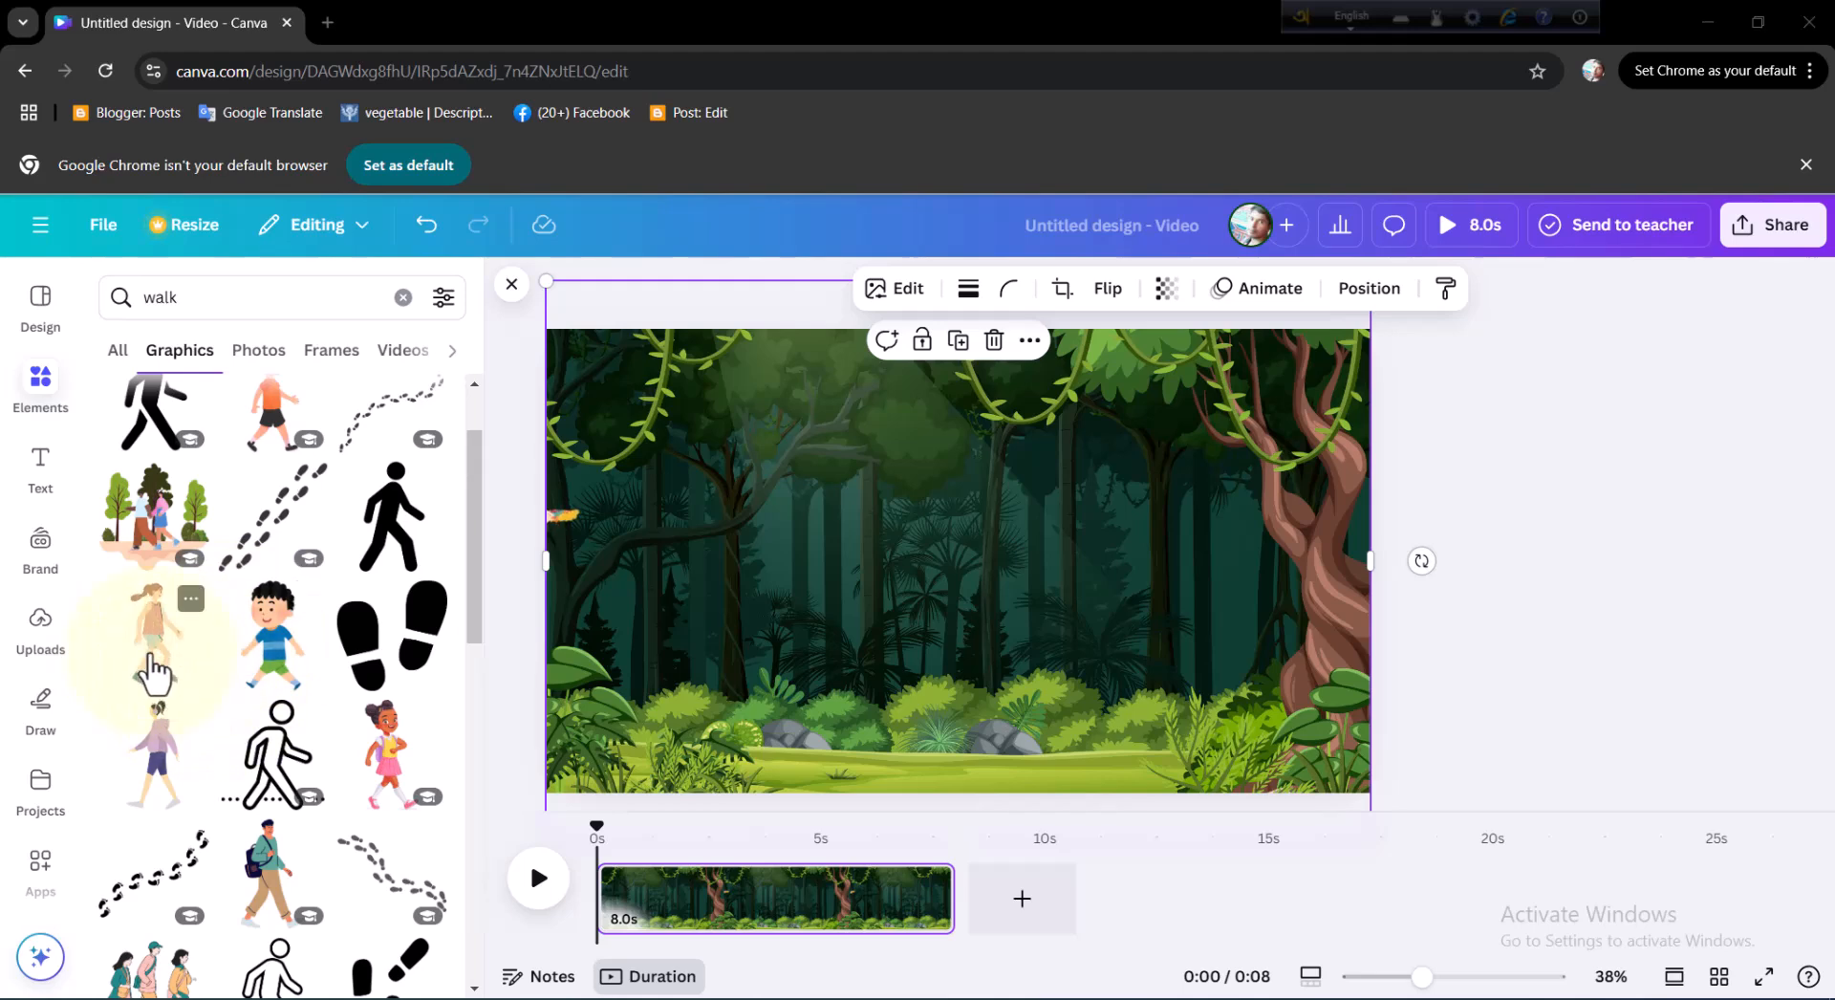
pyautogui.click(196, 695)
pyautogui.moveTo(832, 378); pyautogui.dragTo(989, 559)
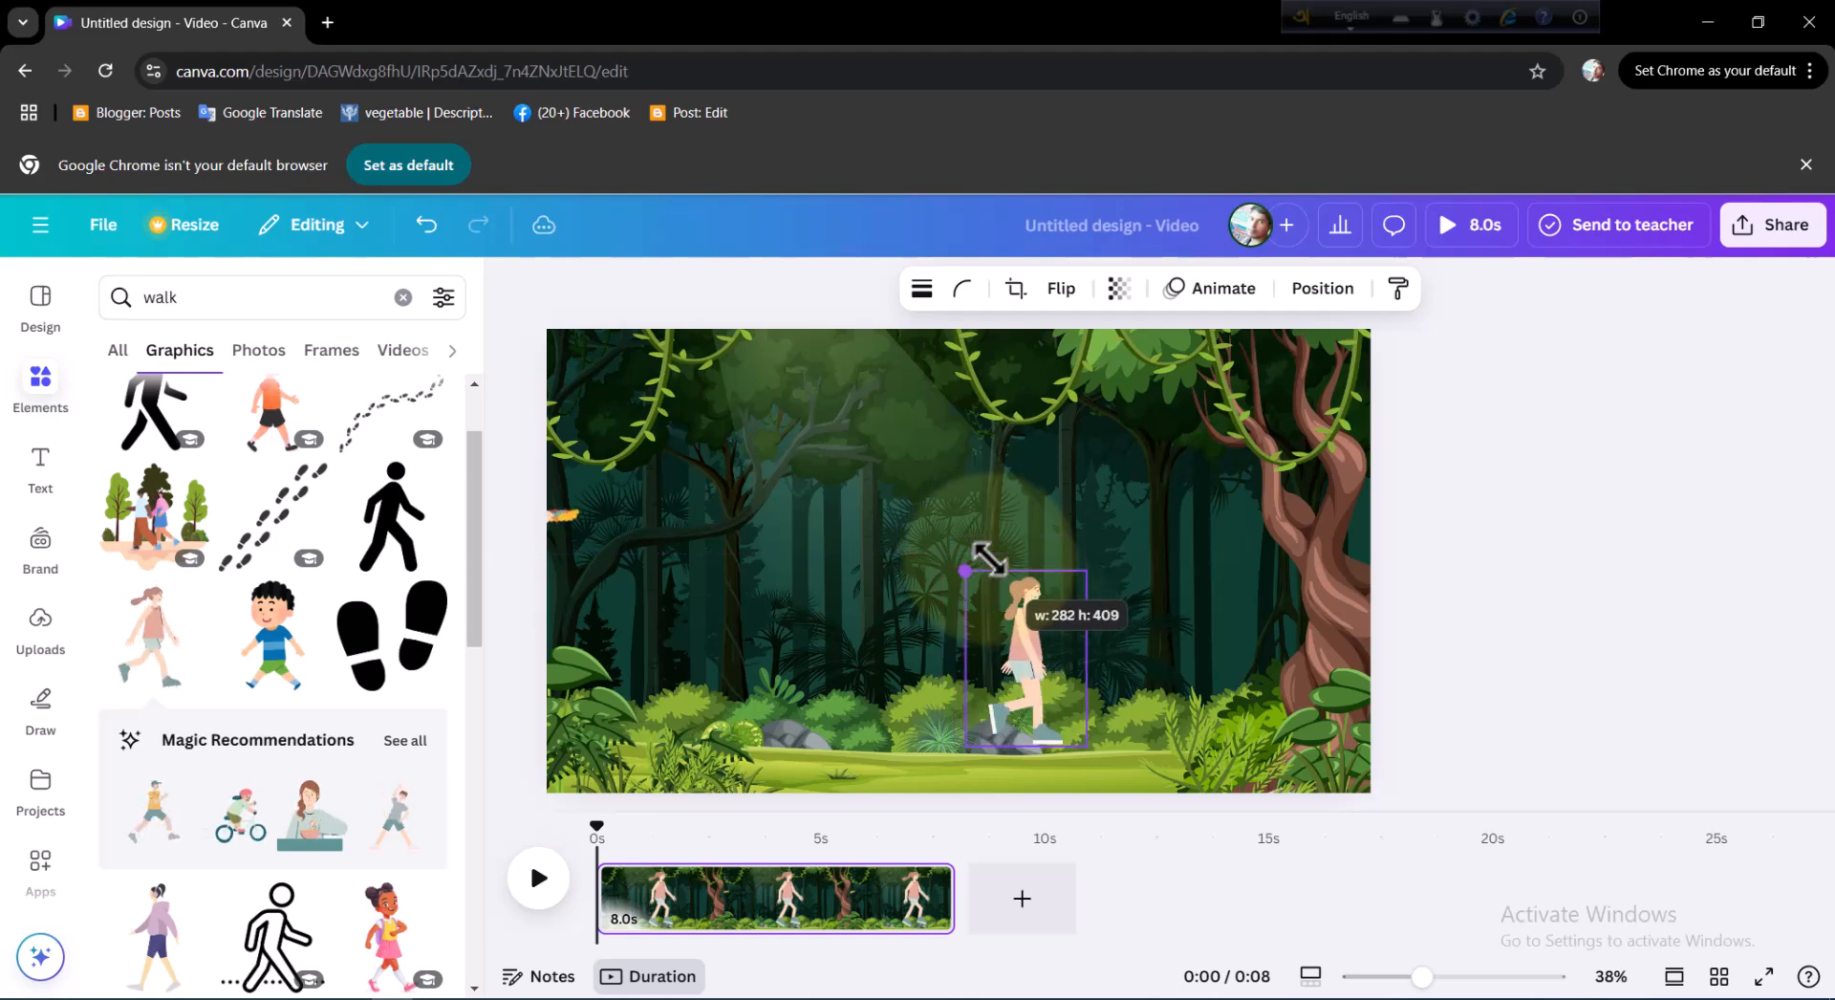
# Move the walking girl onto the grass left of centre and create a custom animation path that carries her to the right.
pyautogui.moveTo(1002, 659); pyautogui.dragTo(812, 686)
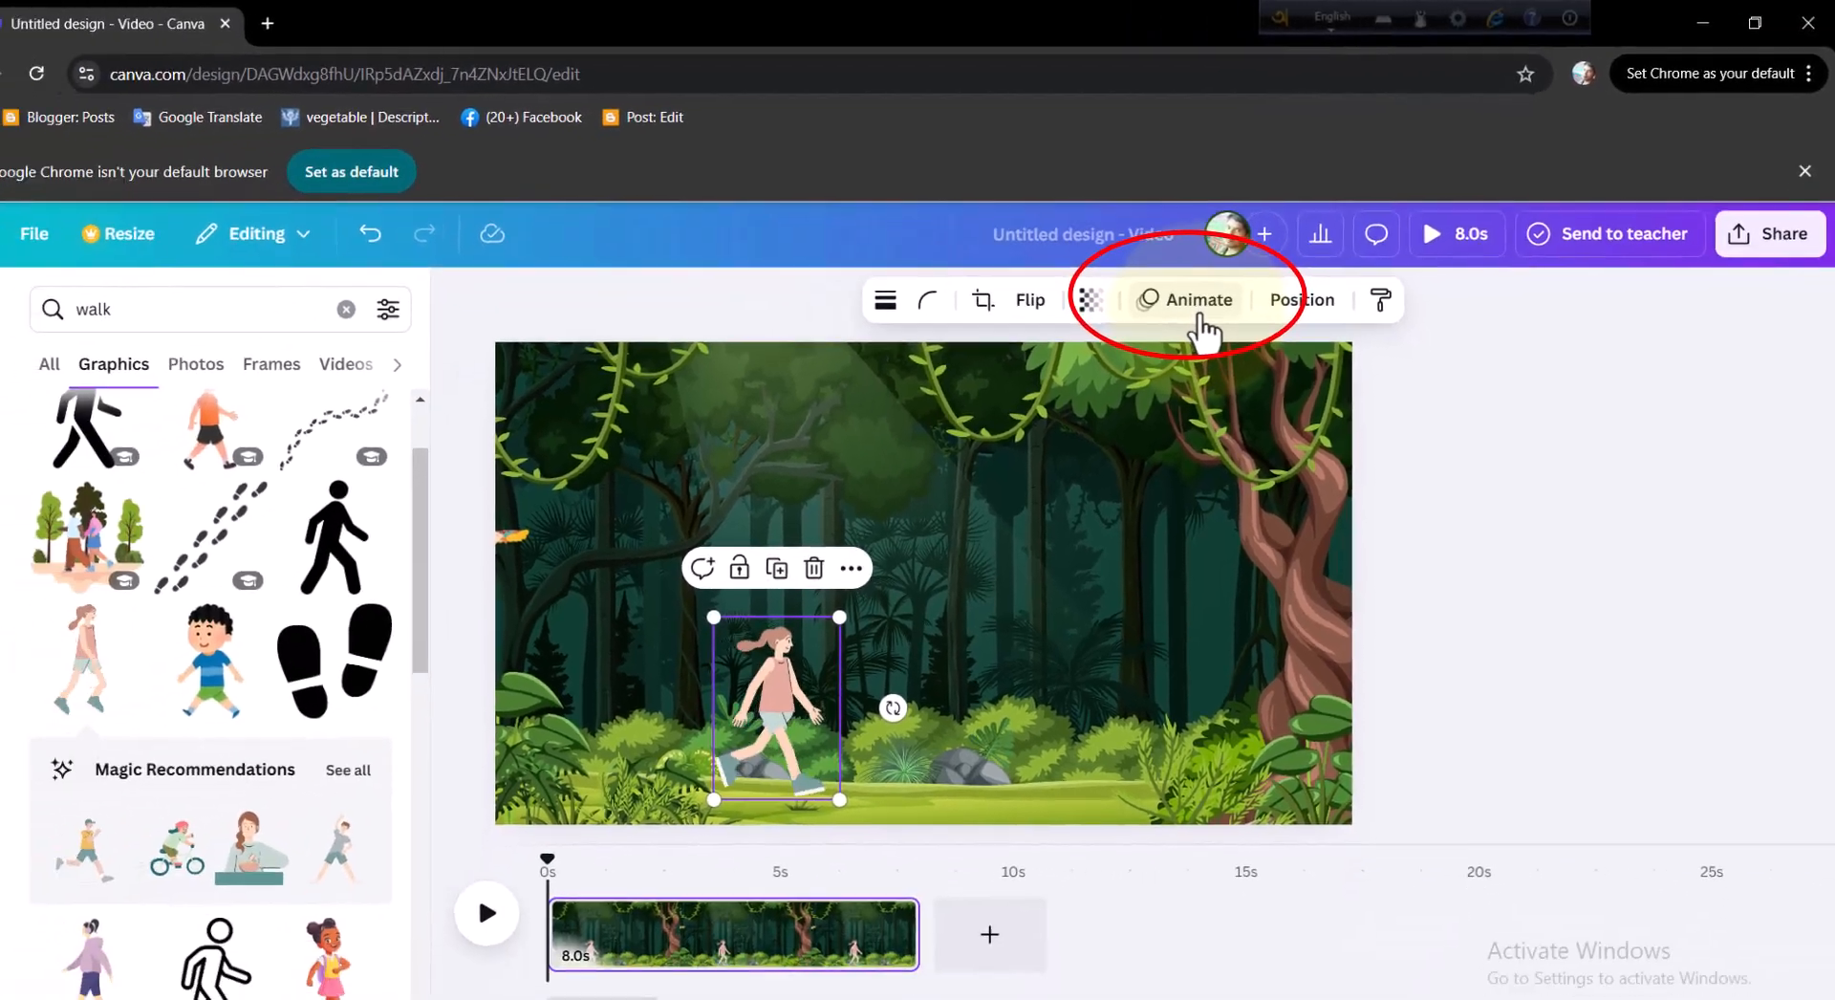
pyautogui.click(1018, 377)
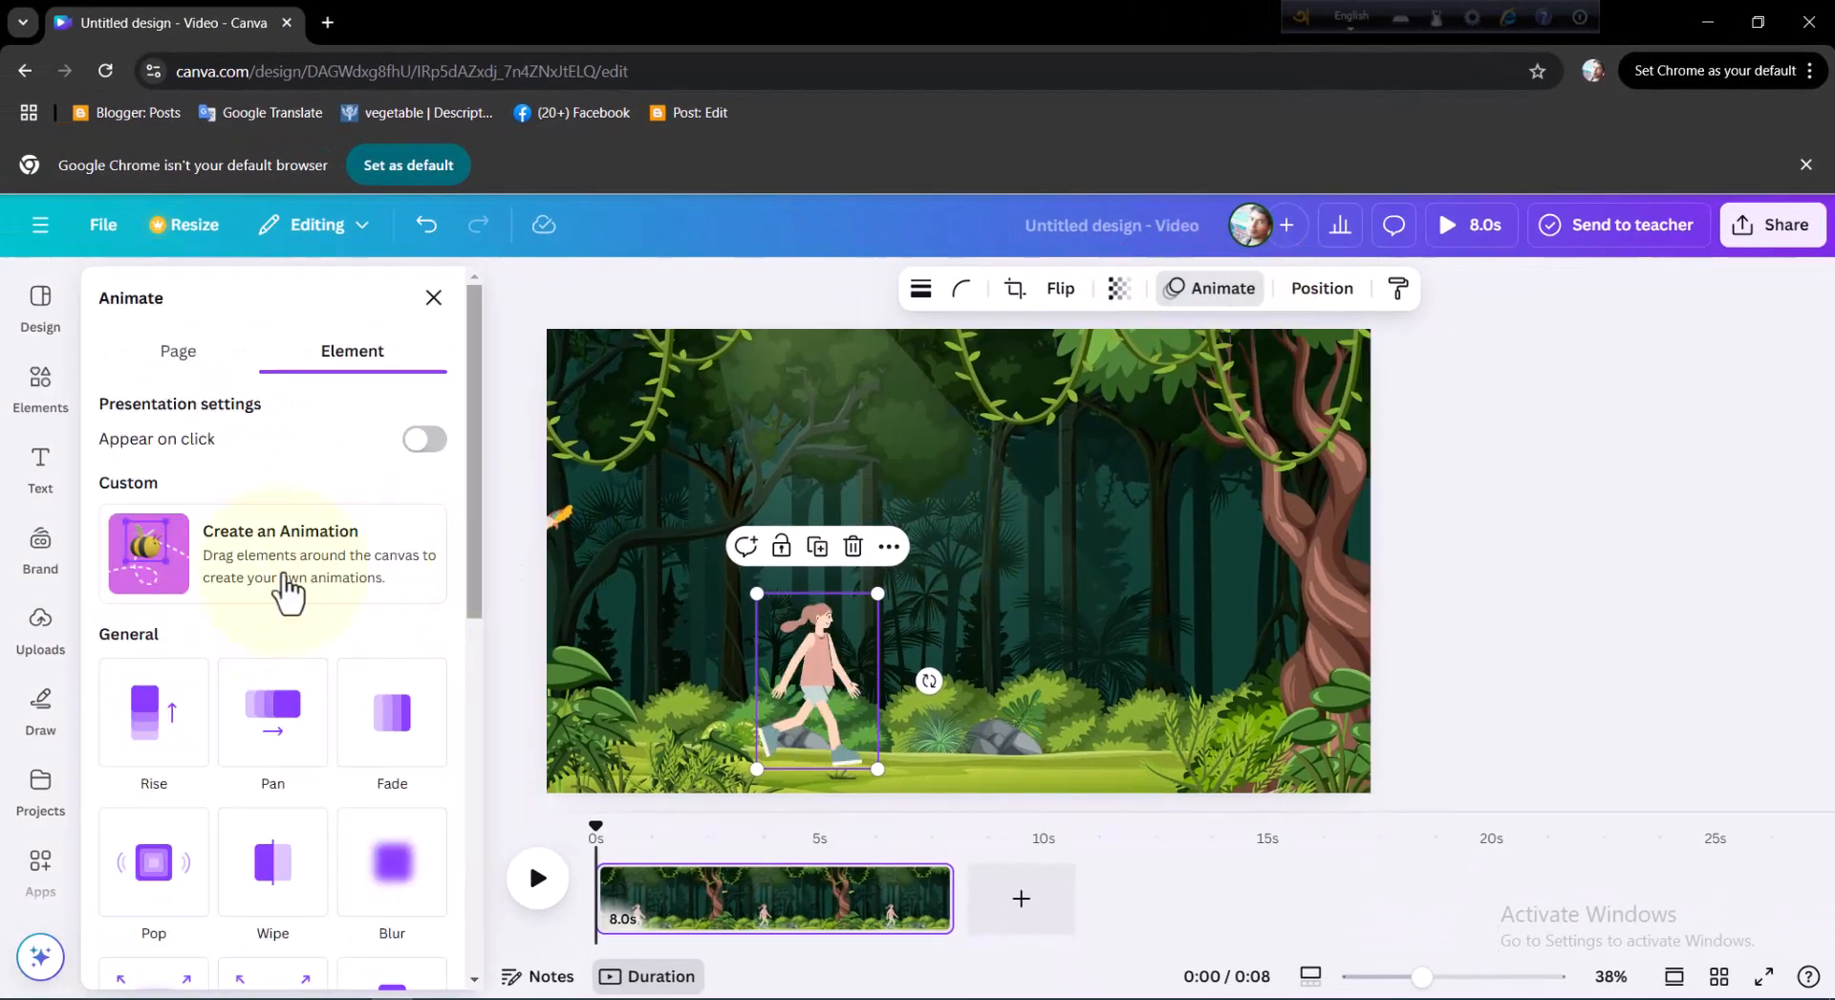
pyautogui.click(298, 560)
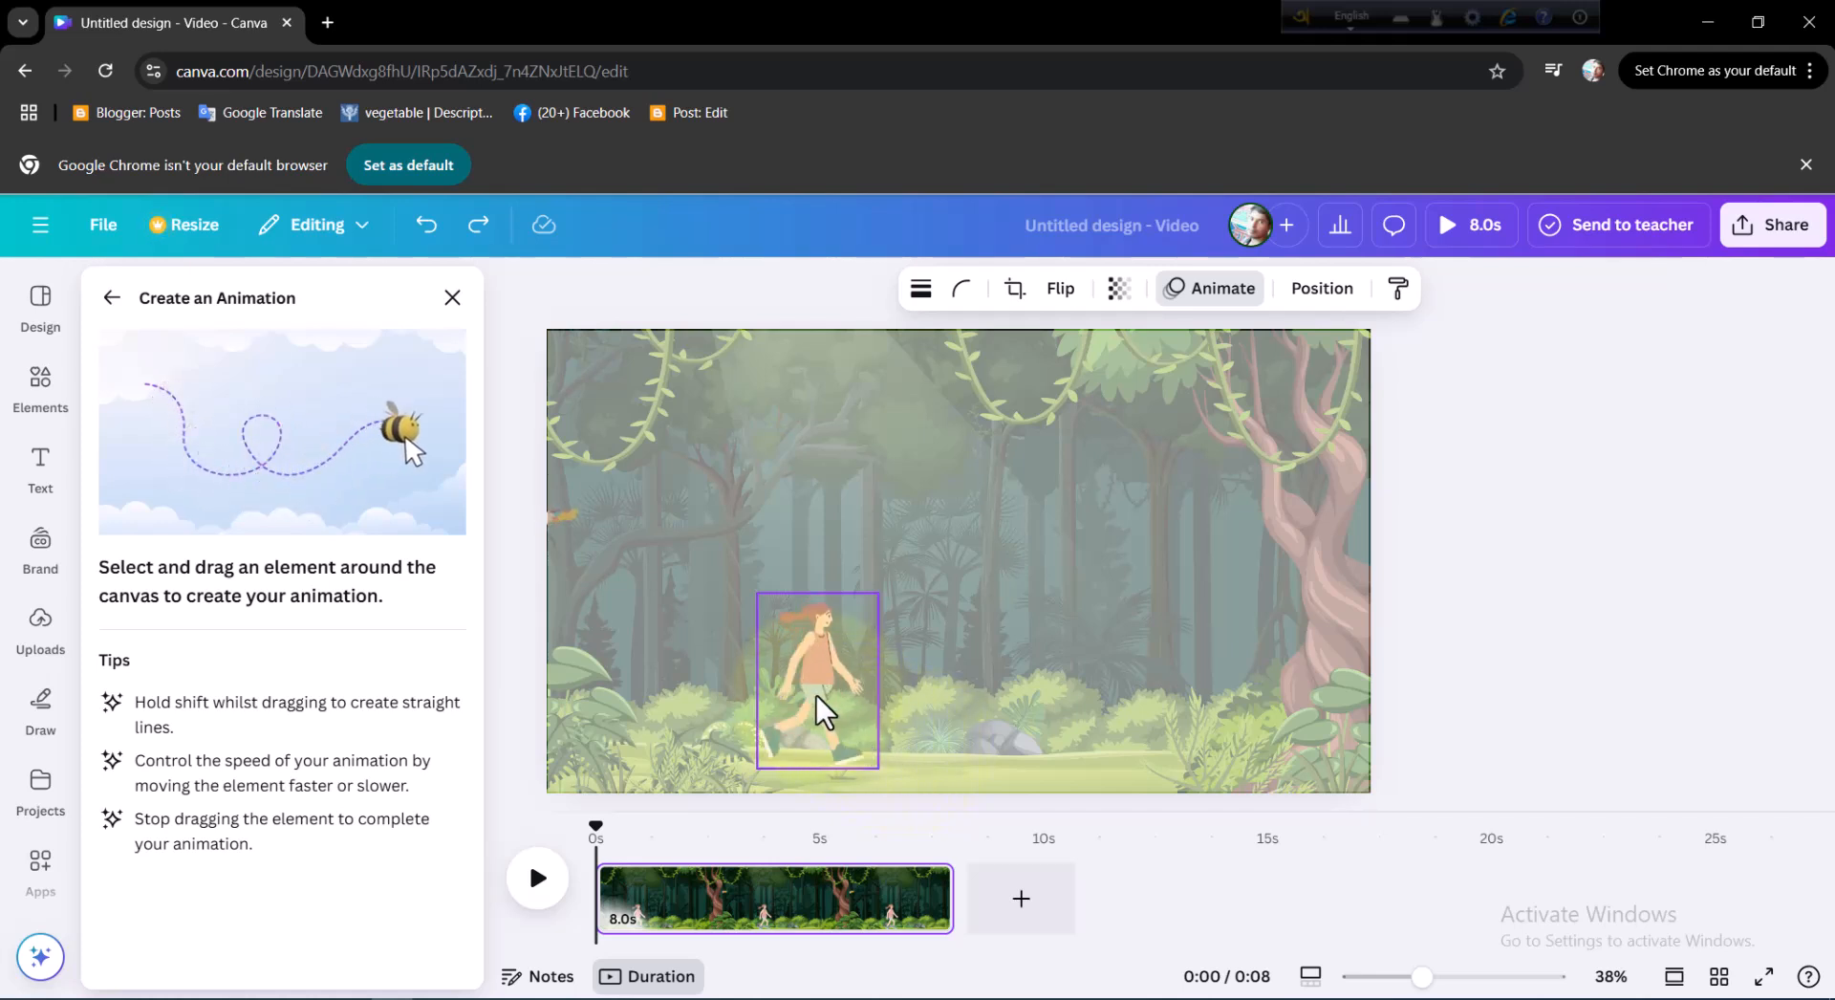
pyautogui.moveTo(816, 696); pyautogui.dragTo(1120, 702)
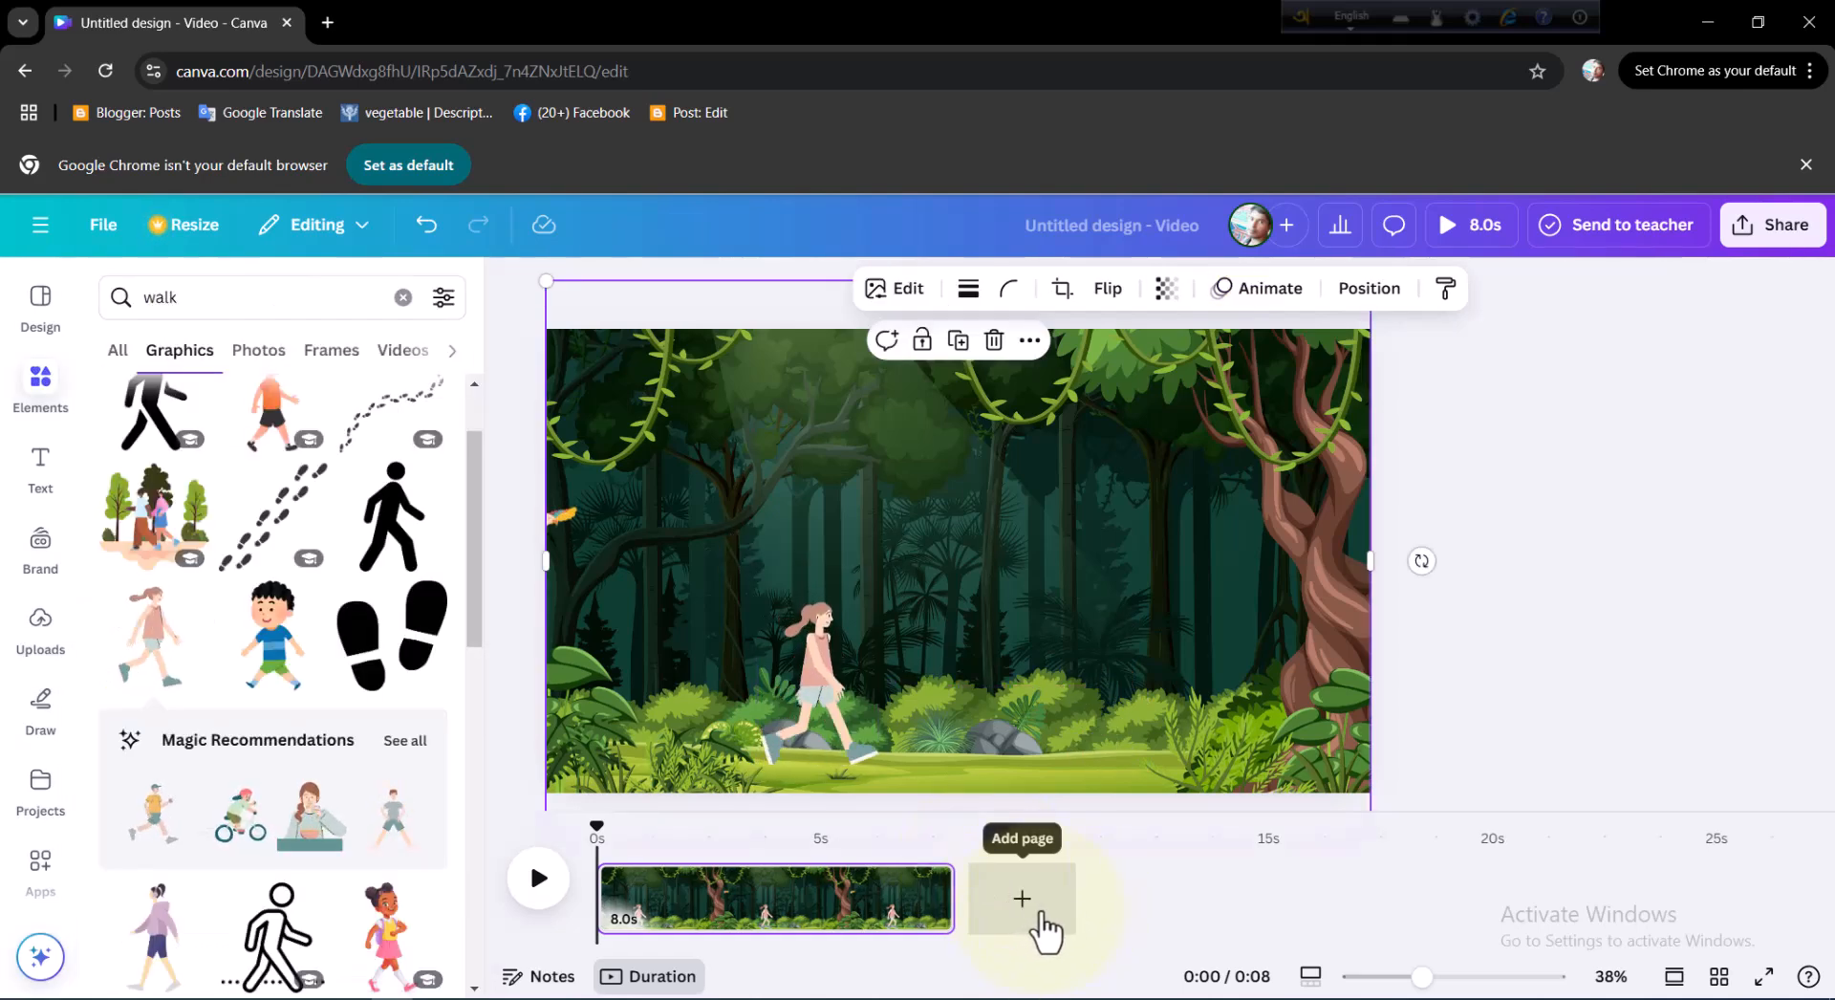
# Add a second page and fill it with the city park road illustration from the "landscape" graphics.
pyautogui.click(1043, 923)
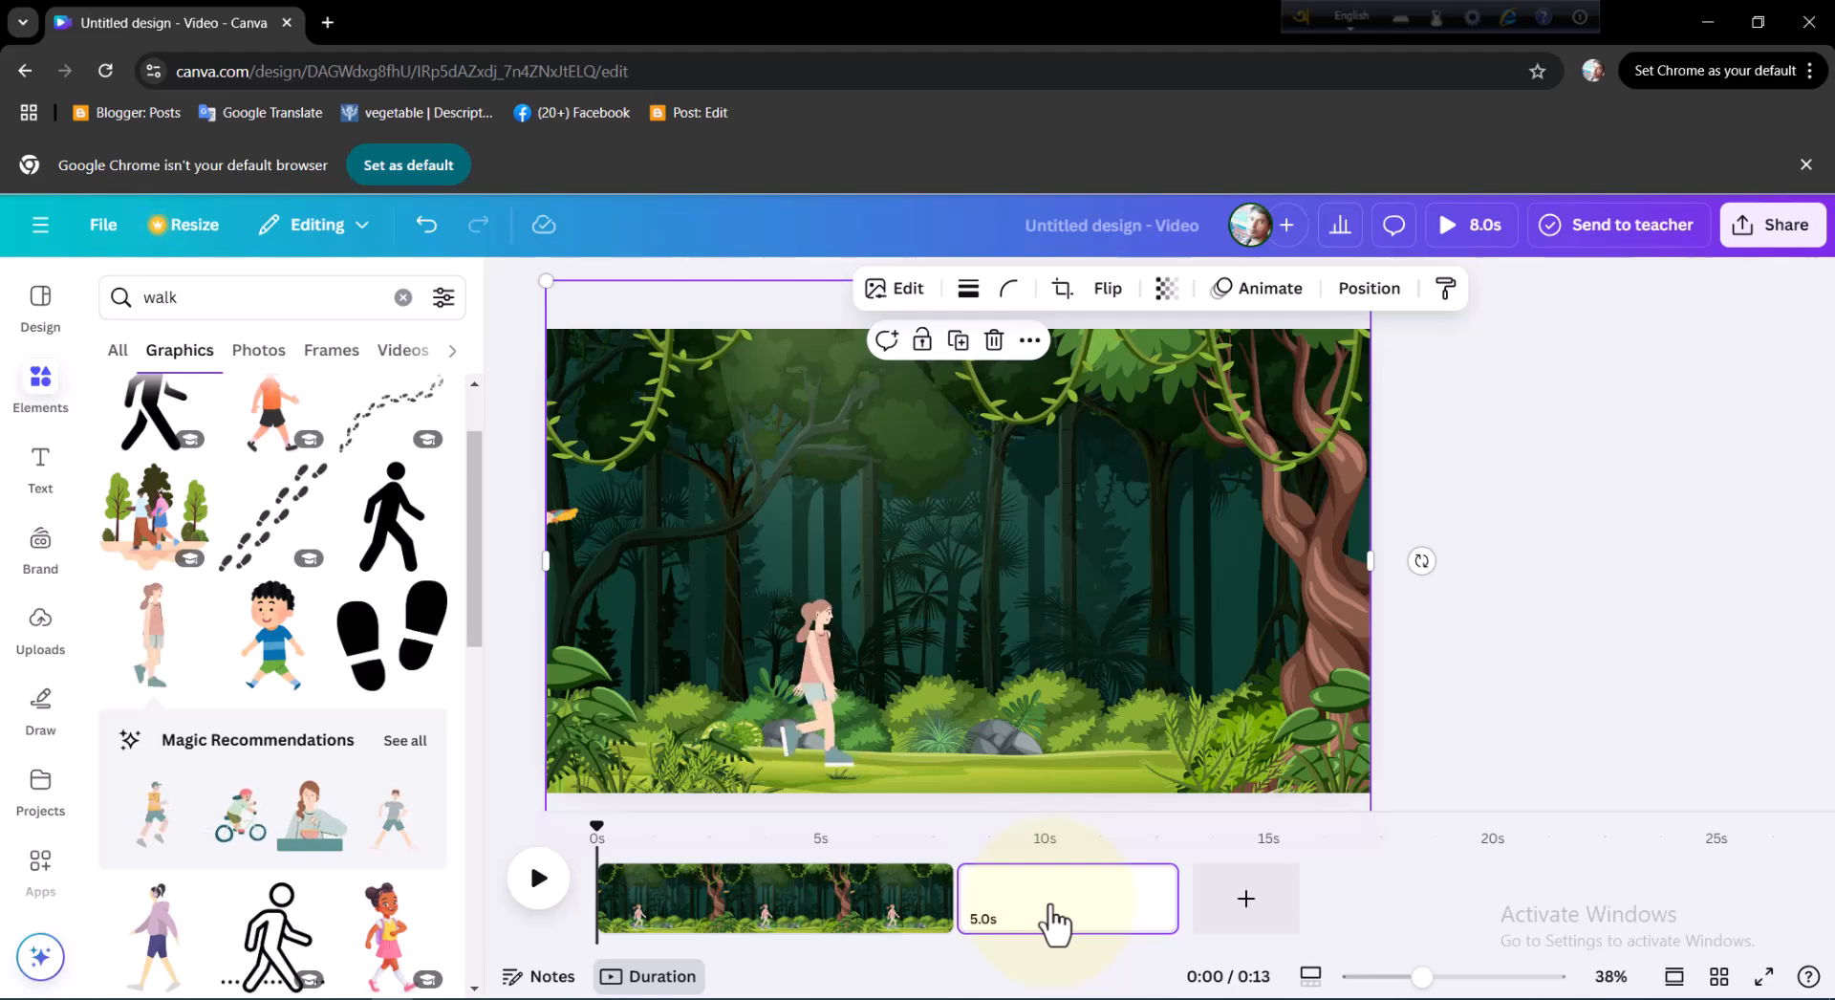
pyautogui.click(1055, 923)
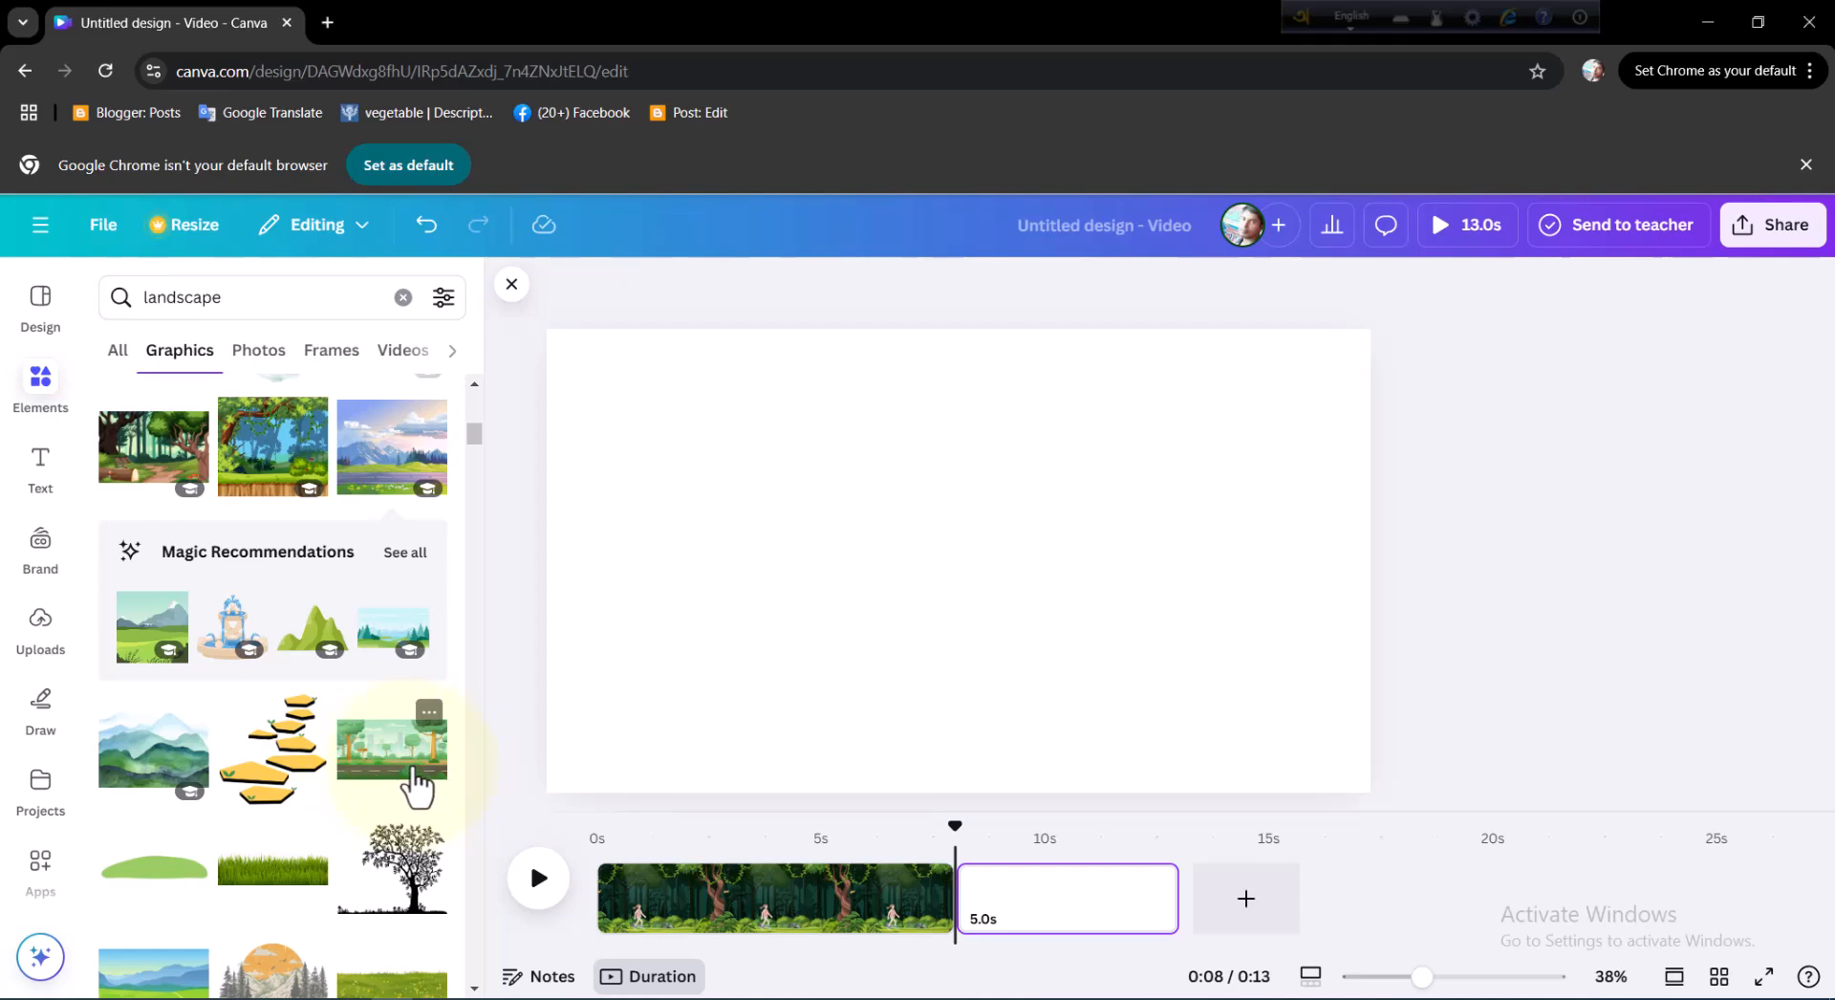
pyautogui.click(392, 750)
pyautogui.moveTo(617, 745); pyautogui.dragTo(531, 792)
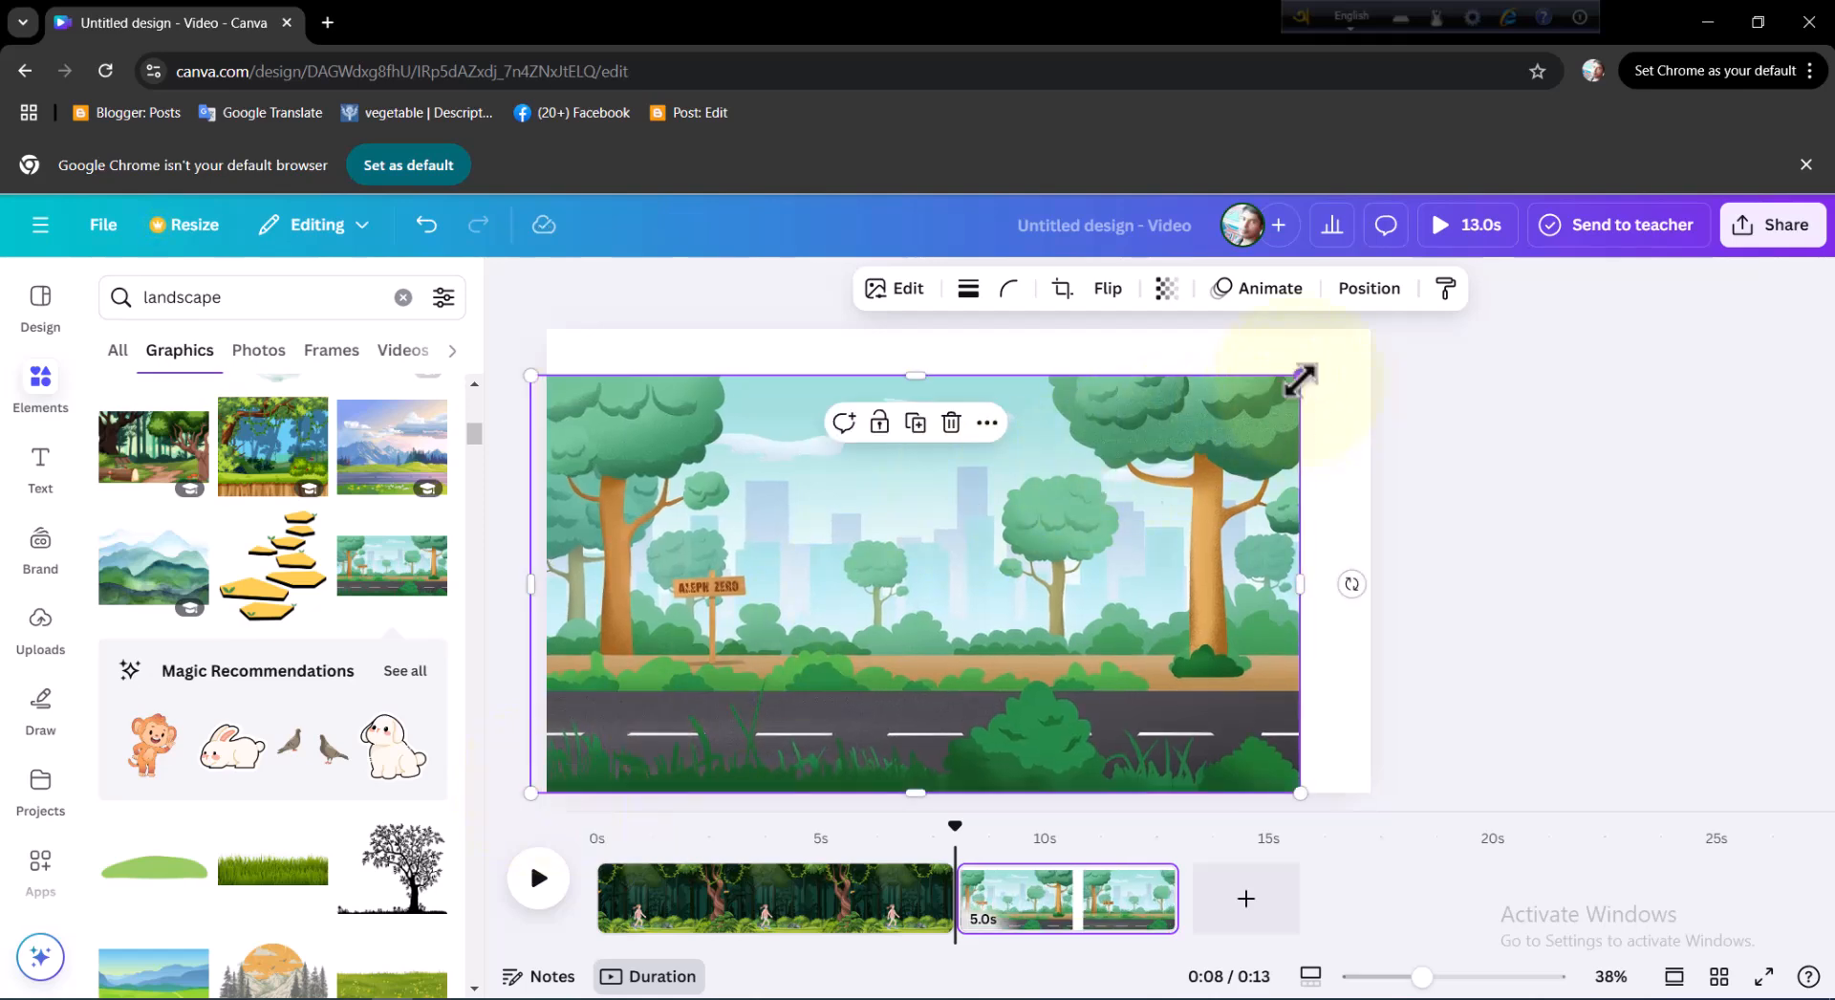
pyautogui.moveTo(1299, 382); pyautogui.dragTo(1384, 333)
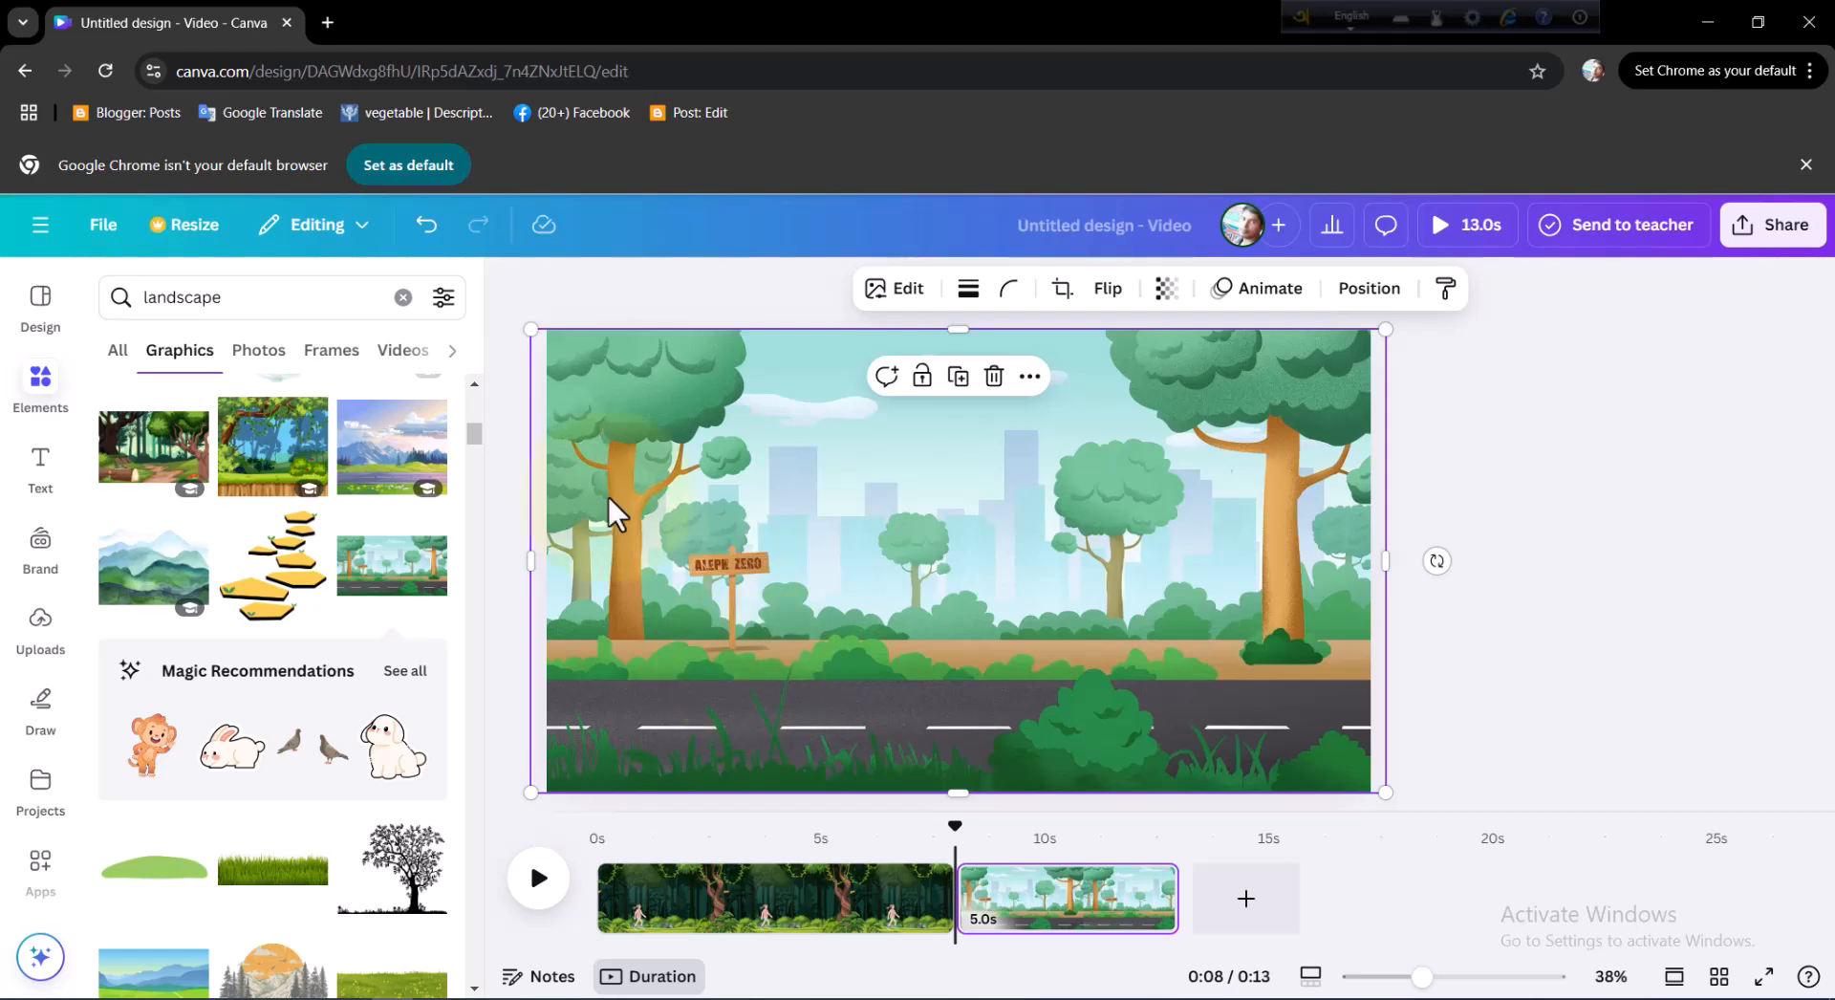
# Search the graphics for "car", add the blue car with orange windows, and shrink it to about a third on the road.
pyautogui.moveTo(231, 298); pyautogui.dragTo(153, 298)
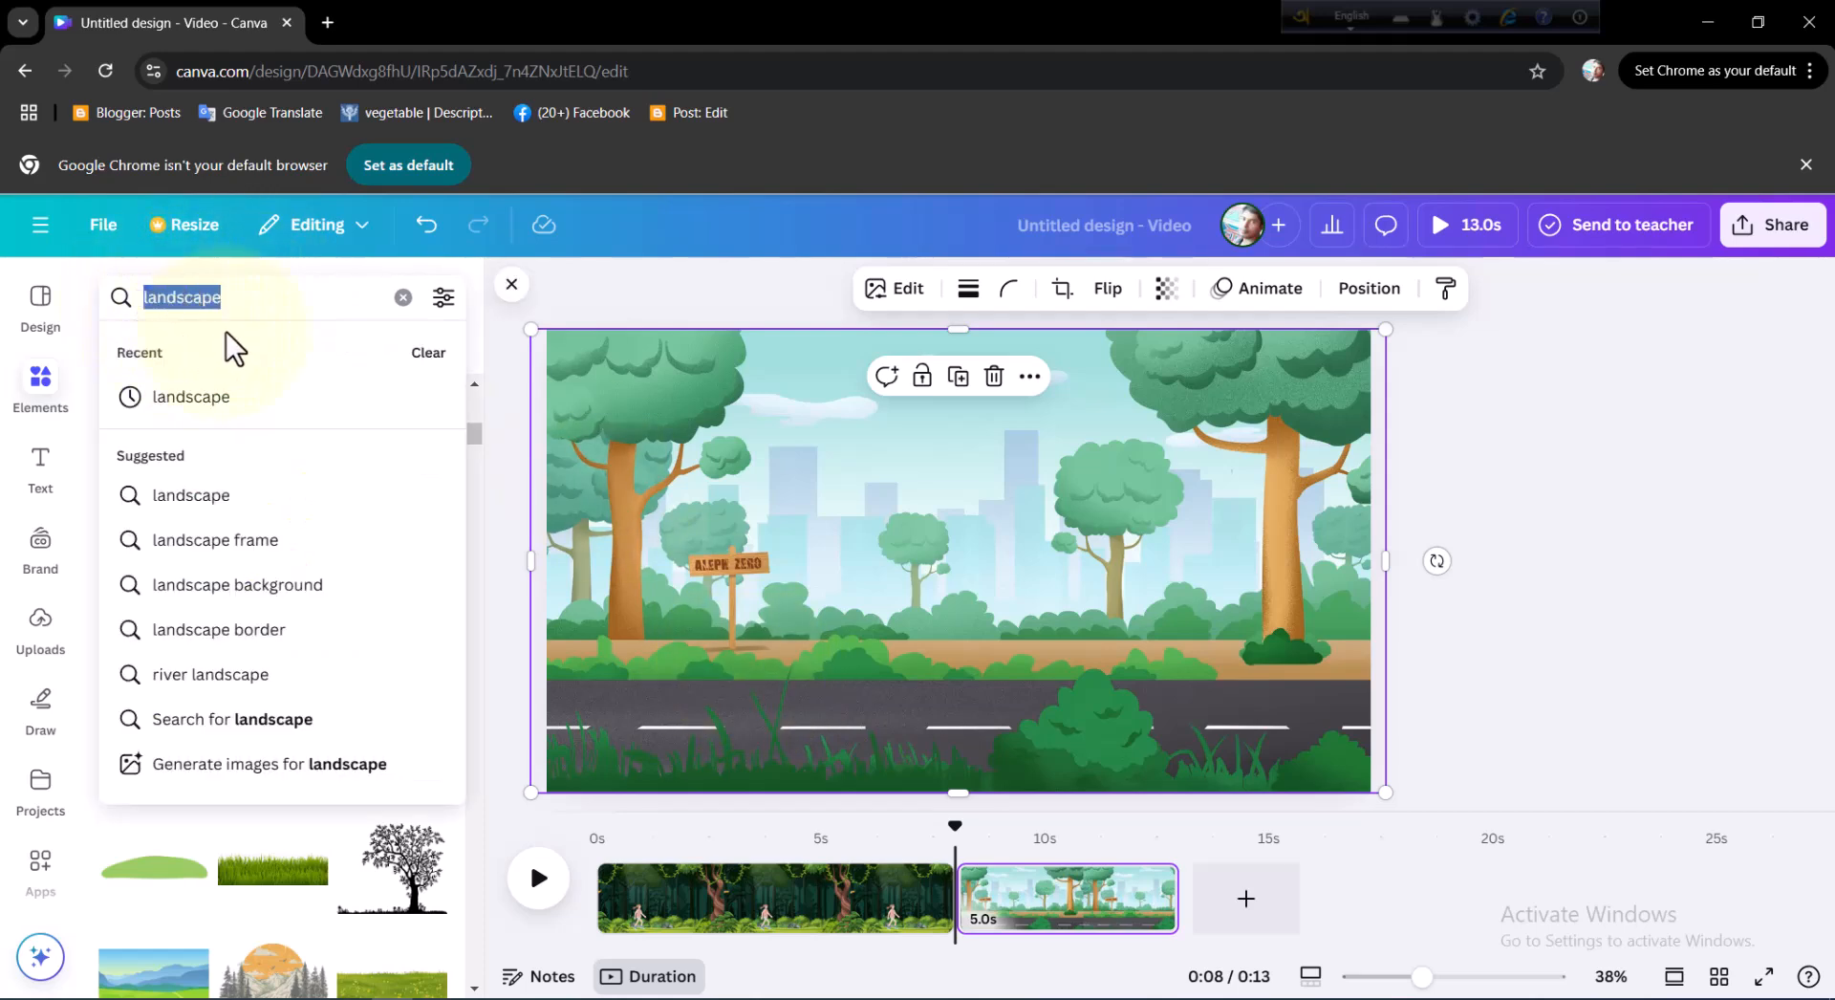
pyautogui.write('car')
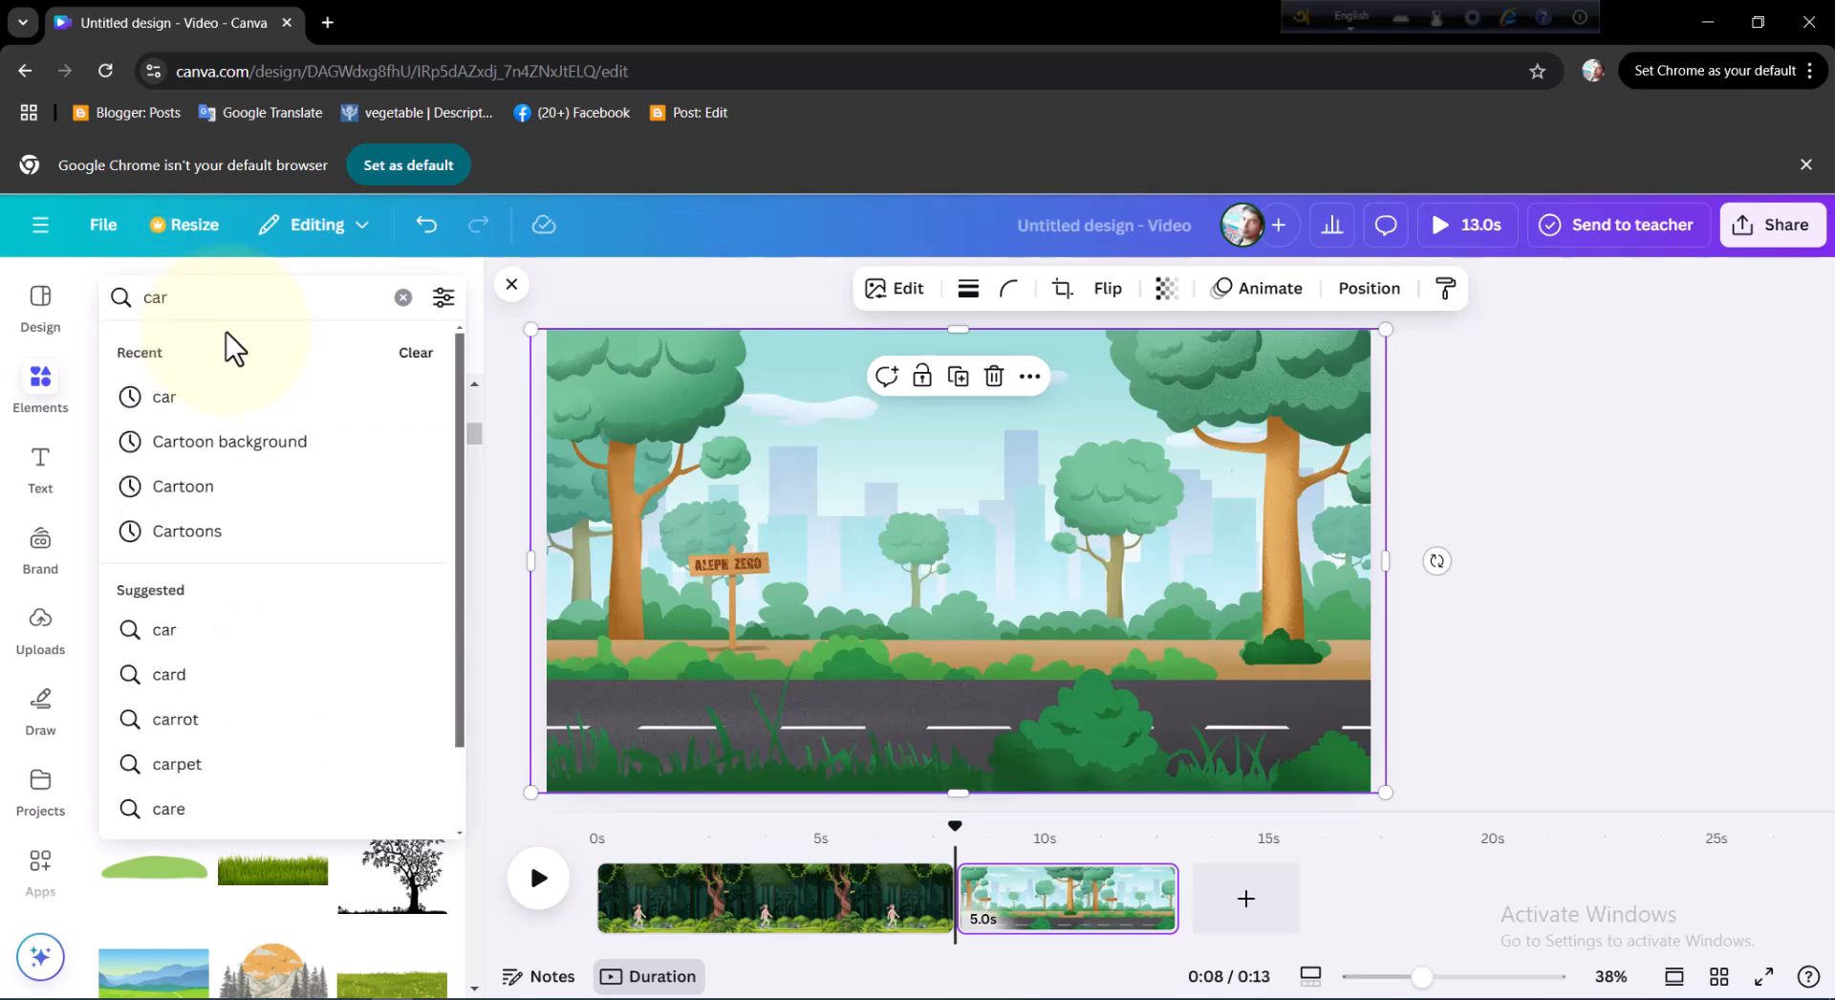
pyautogui.press('Return')
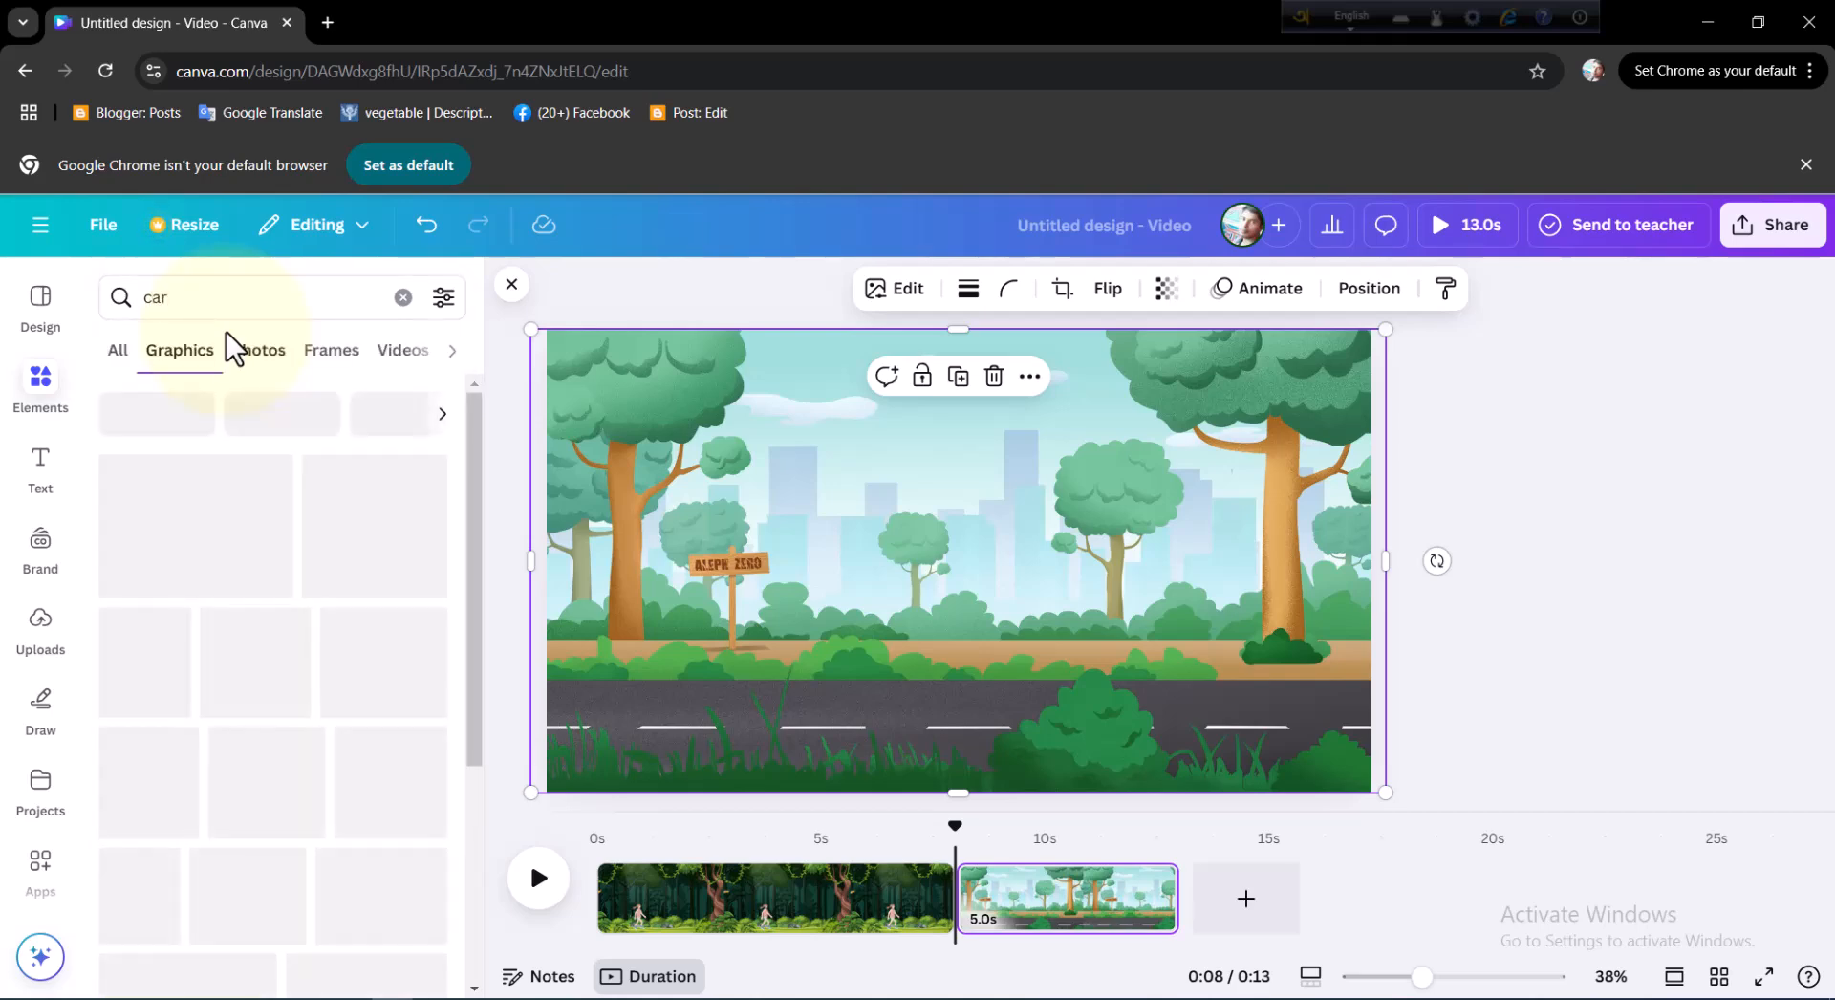
pyautogui.click(403, 867)
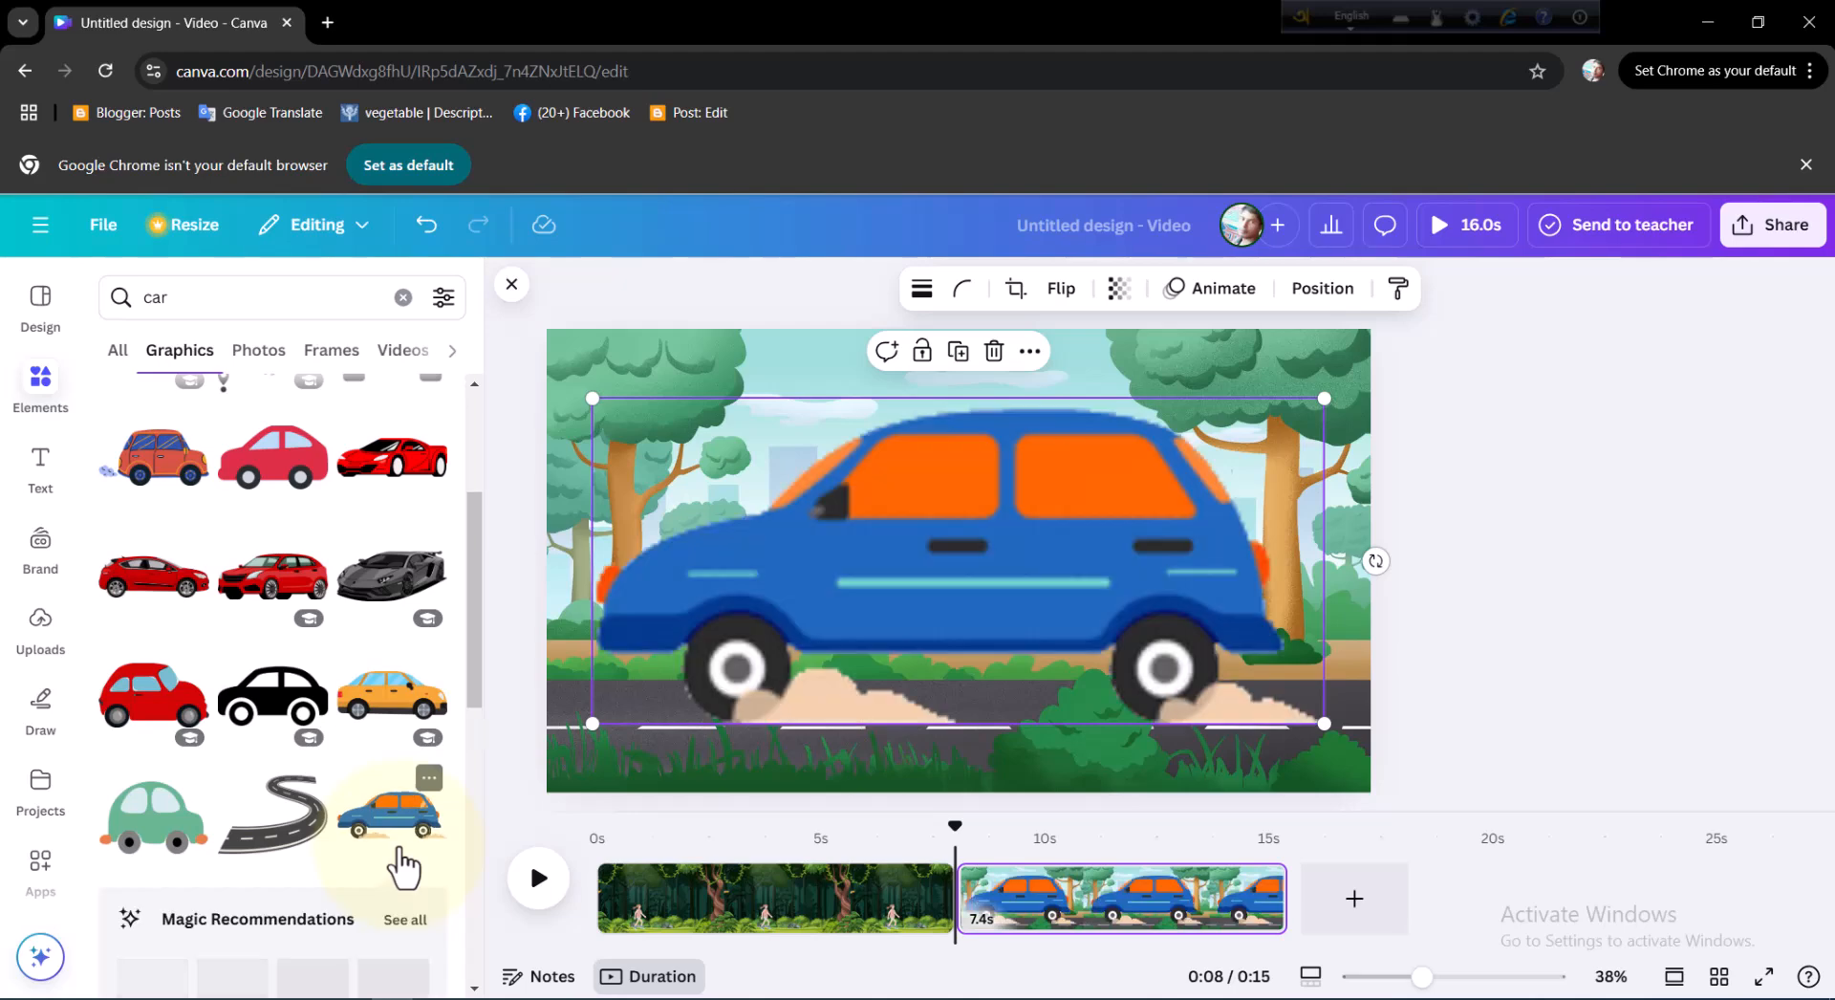
pyautogui.moveTo(594, 400); pyautogui.dragTo(1069, 632)
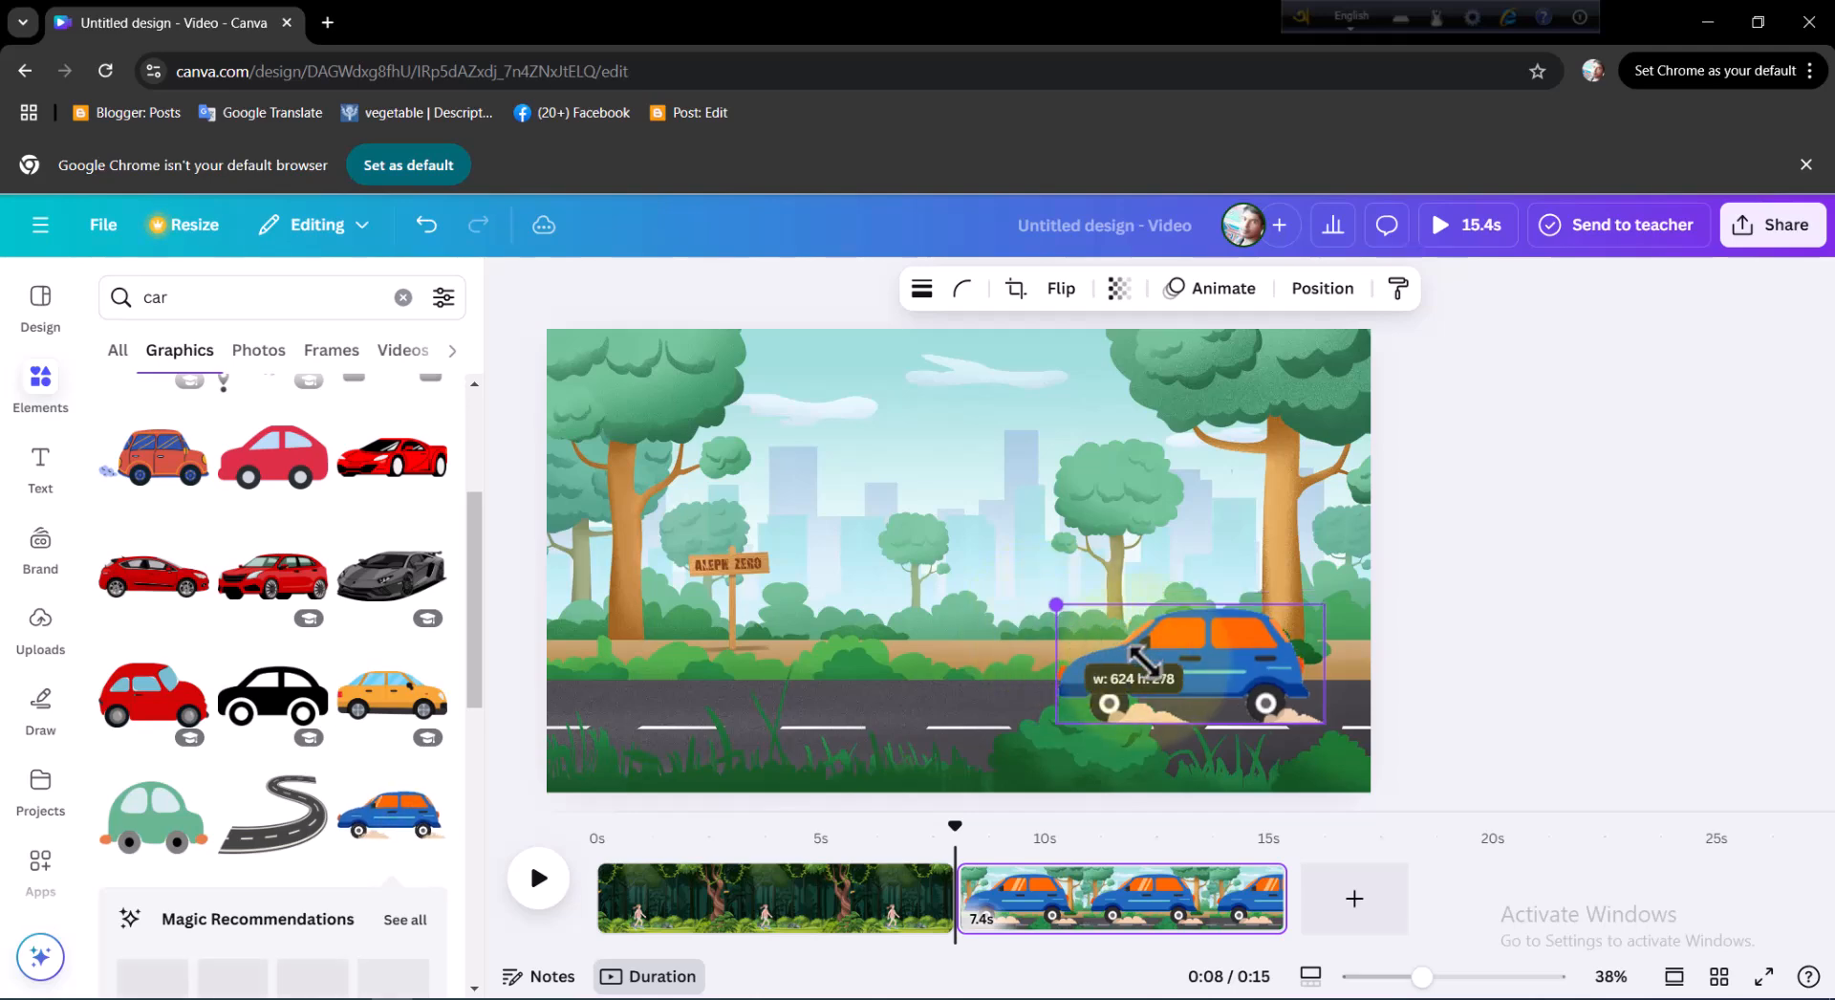
pyautogui.moveTo(1143, 660); pyautogui.dragTo(1154, 657)
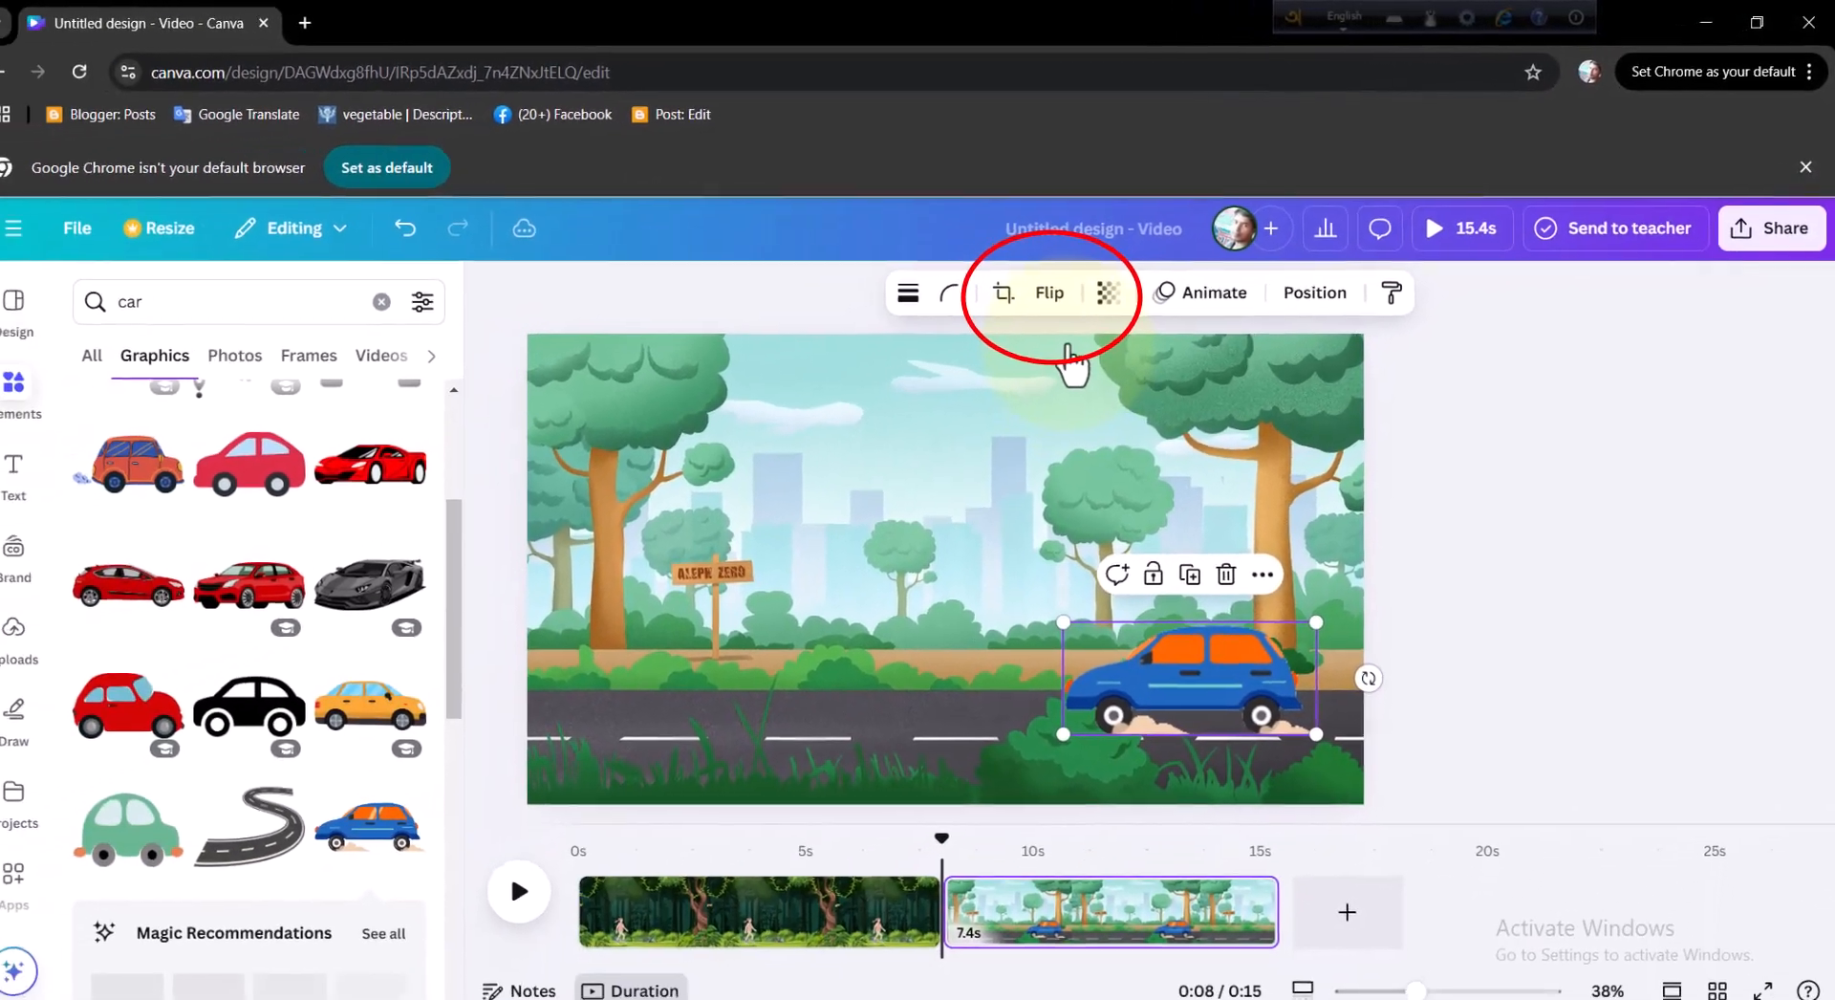
# Flip the blue car horizontally so that it faces right.
pyautogui.click(915, 344)
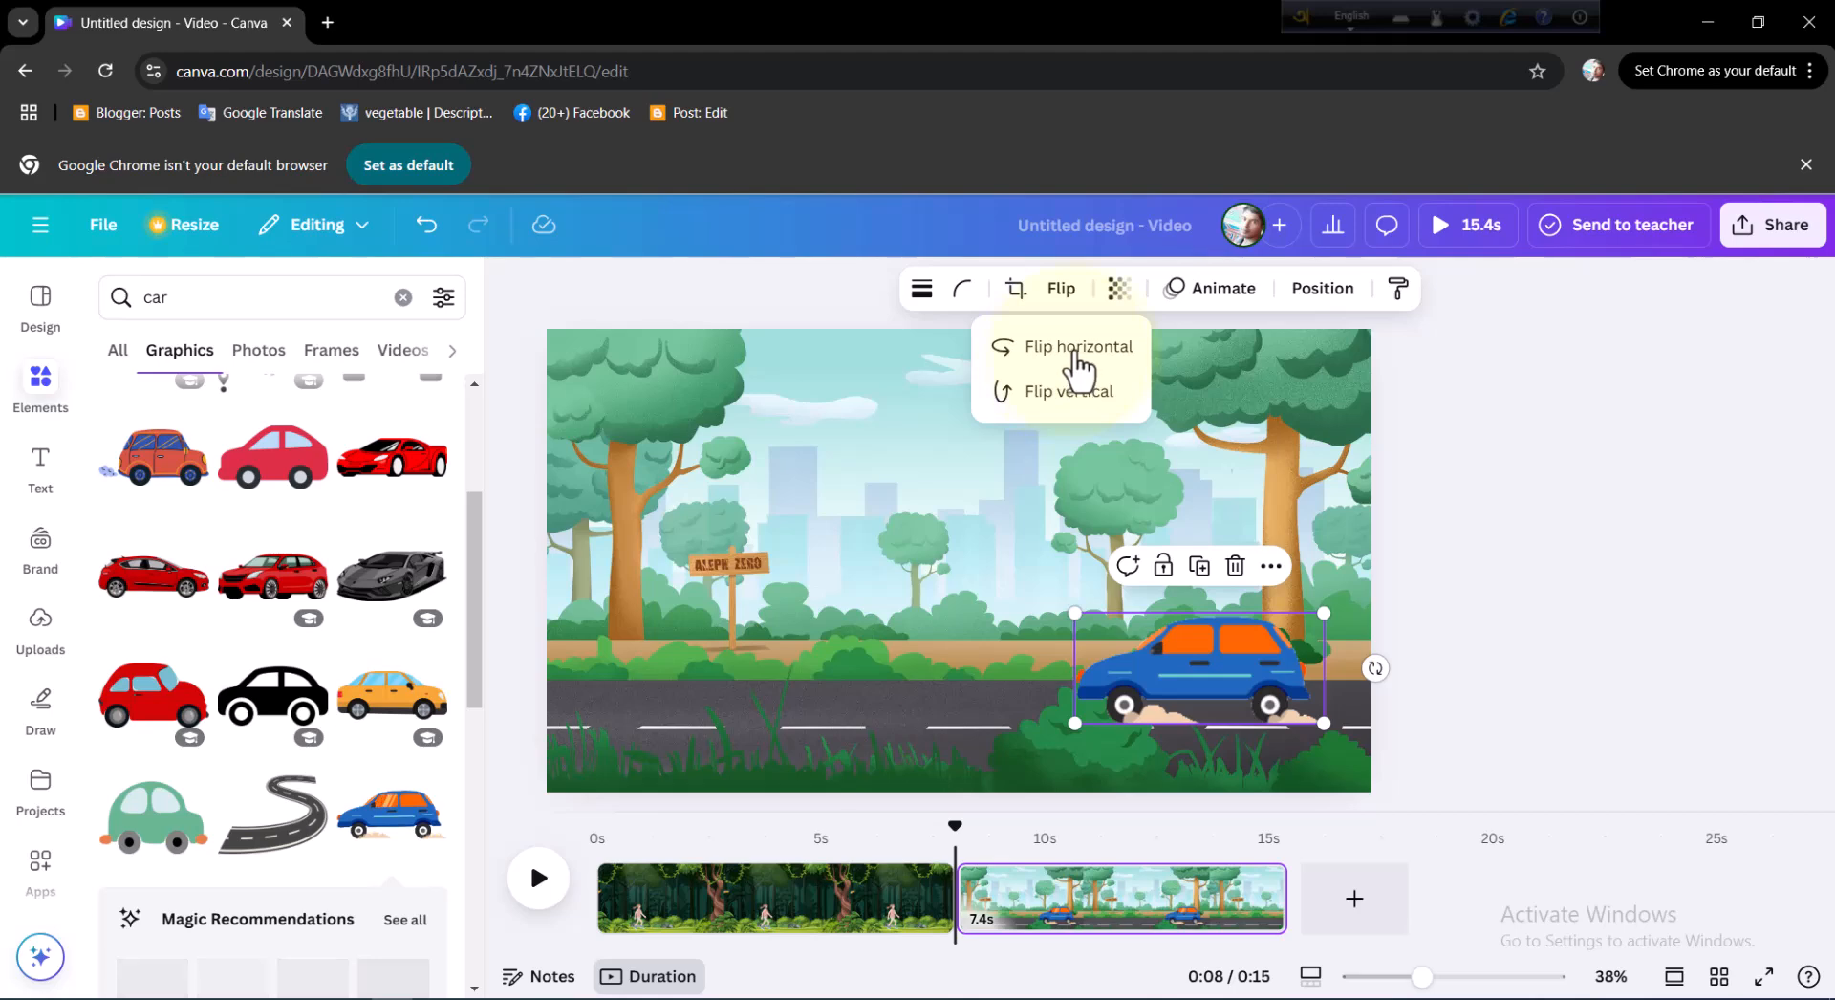
pyautogui.click(1078, 356)
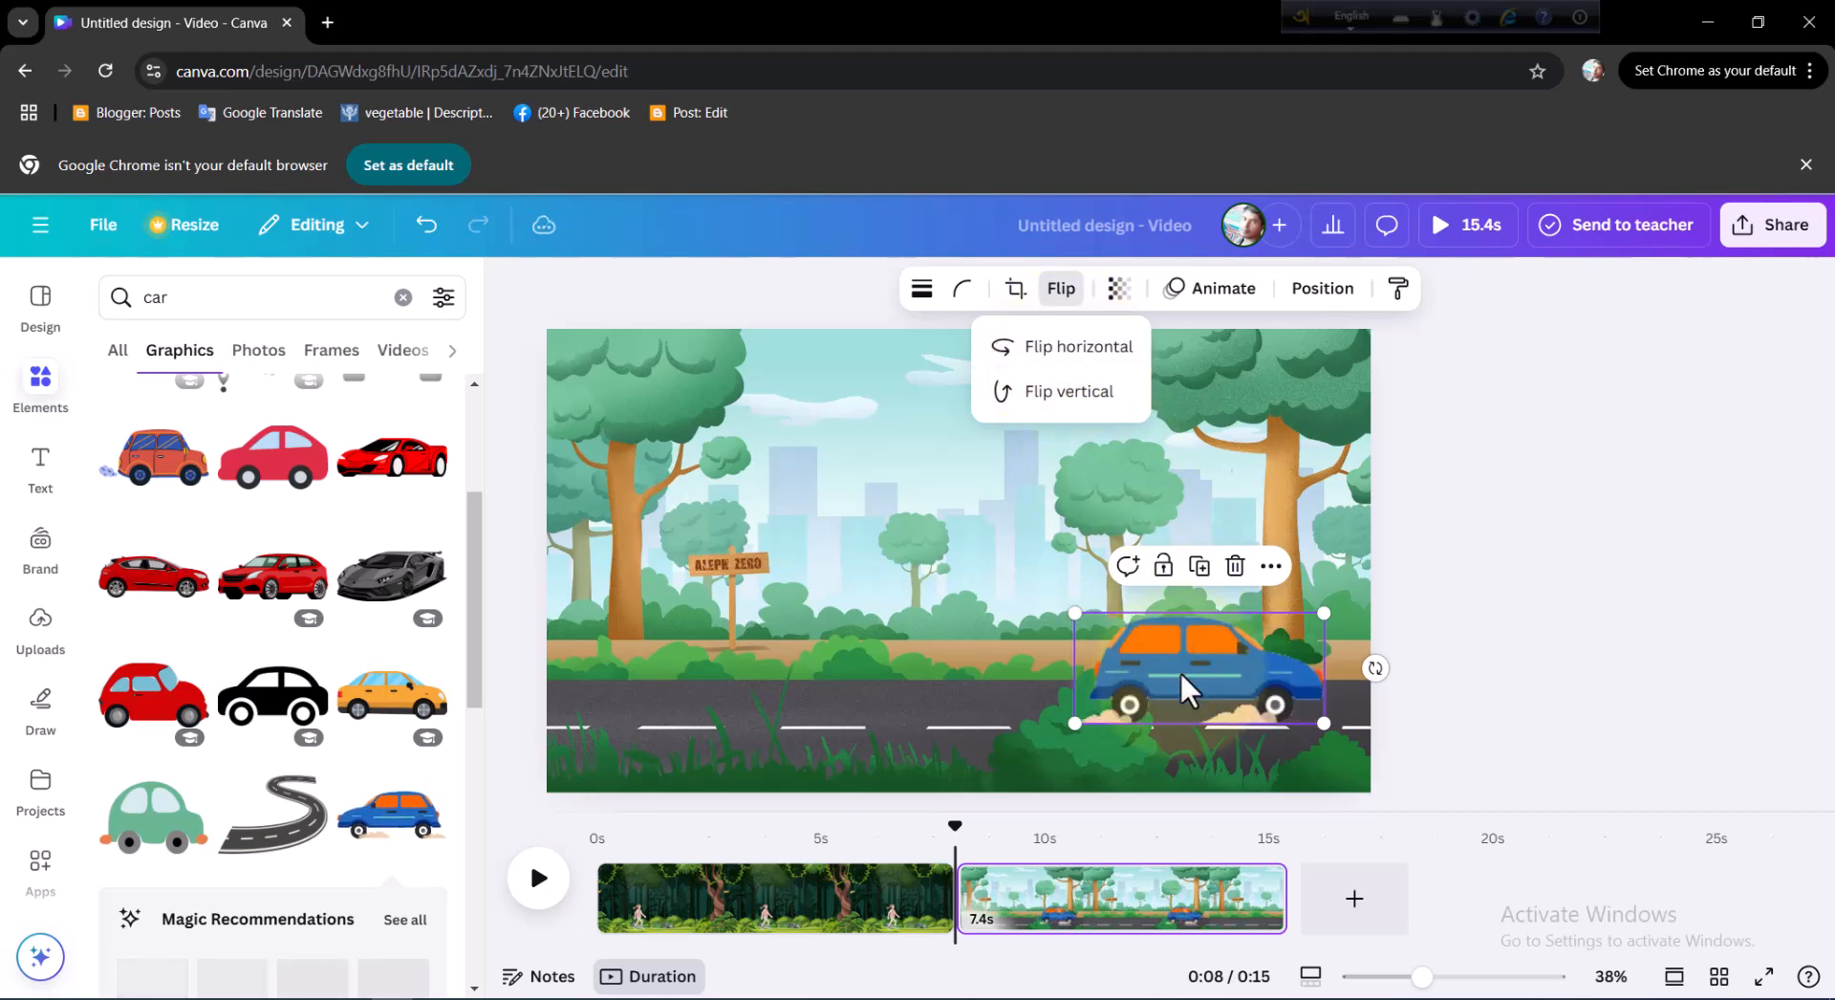
pyautogui.click(1071, 667)
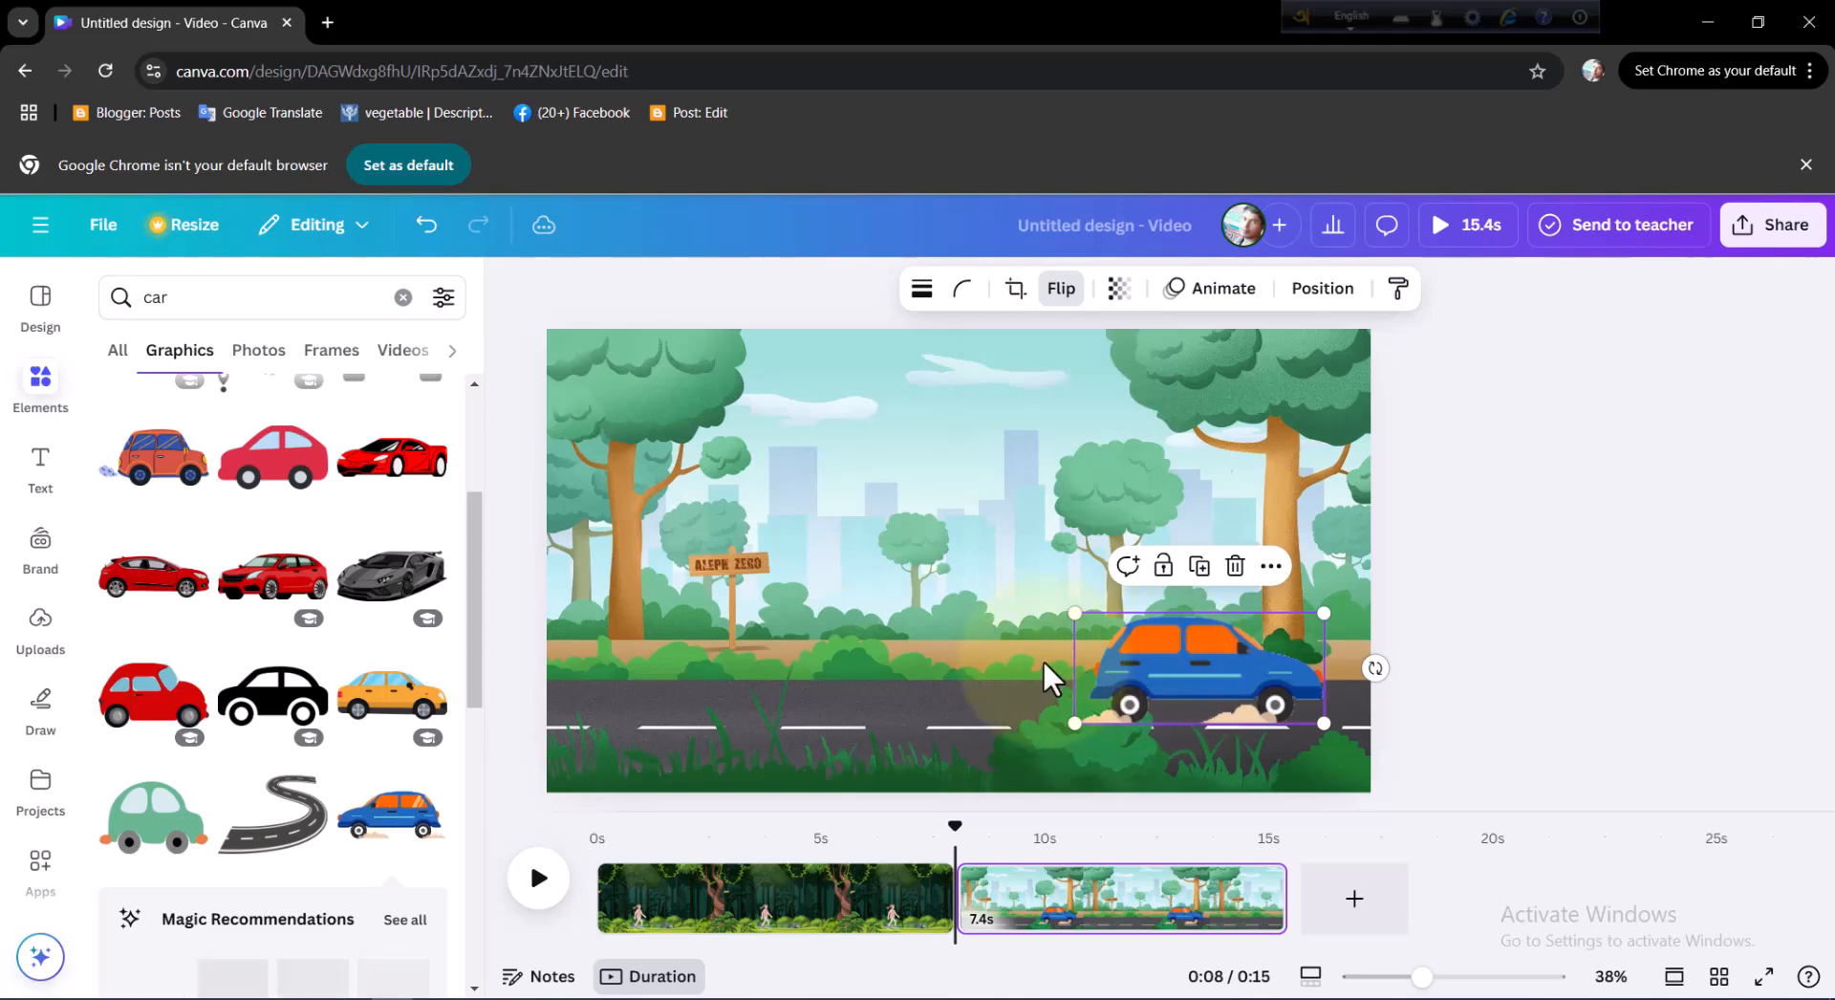
# Move the blue car along the road to the page's left edge so that only its front end stays on the page.
pyautogui.moveTo(1004, 647); pyautogui.dragTo(689, 663)
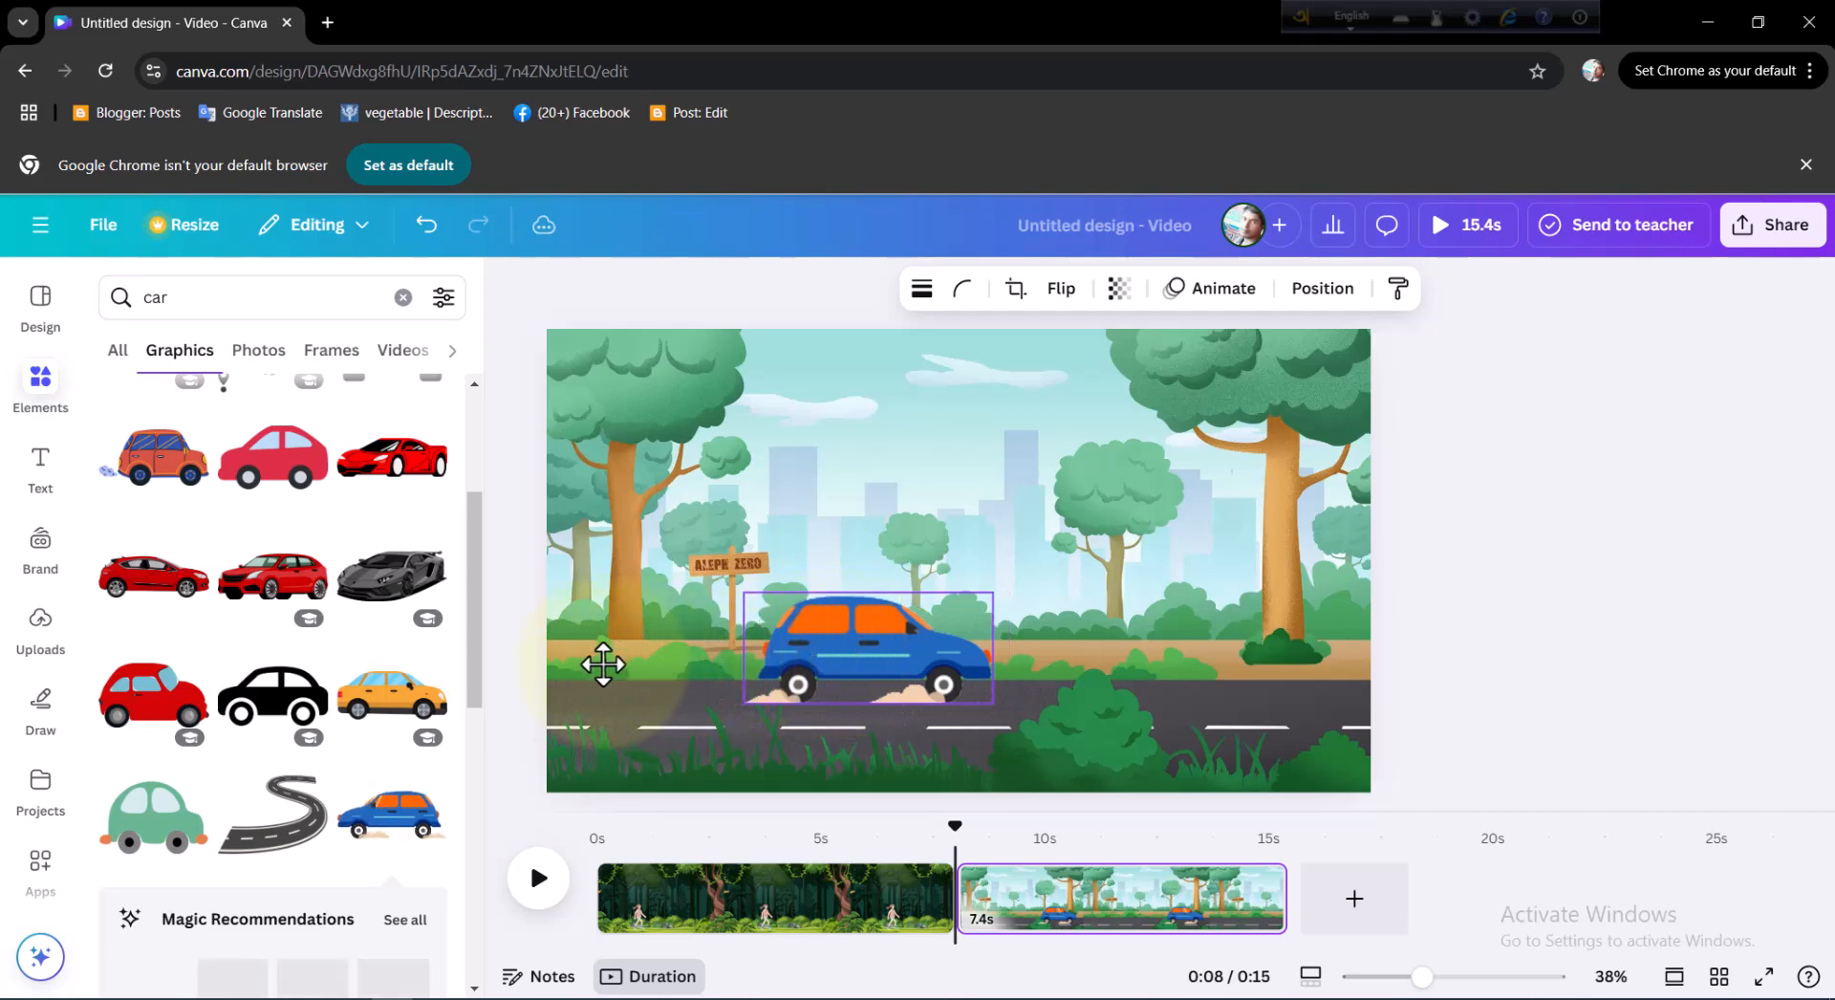
pyautogui.moveTo(565, 664); pyautogui.dragTo(520, 661)
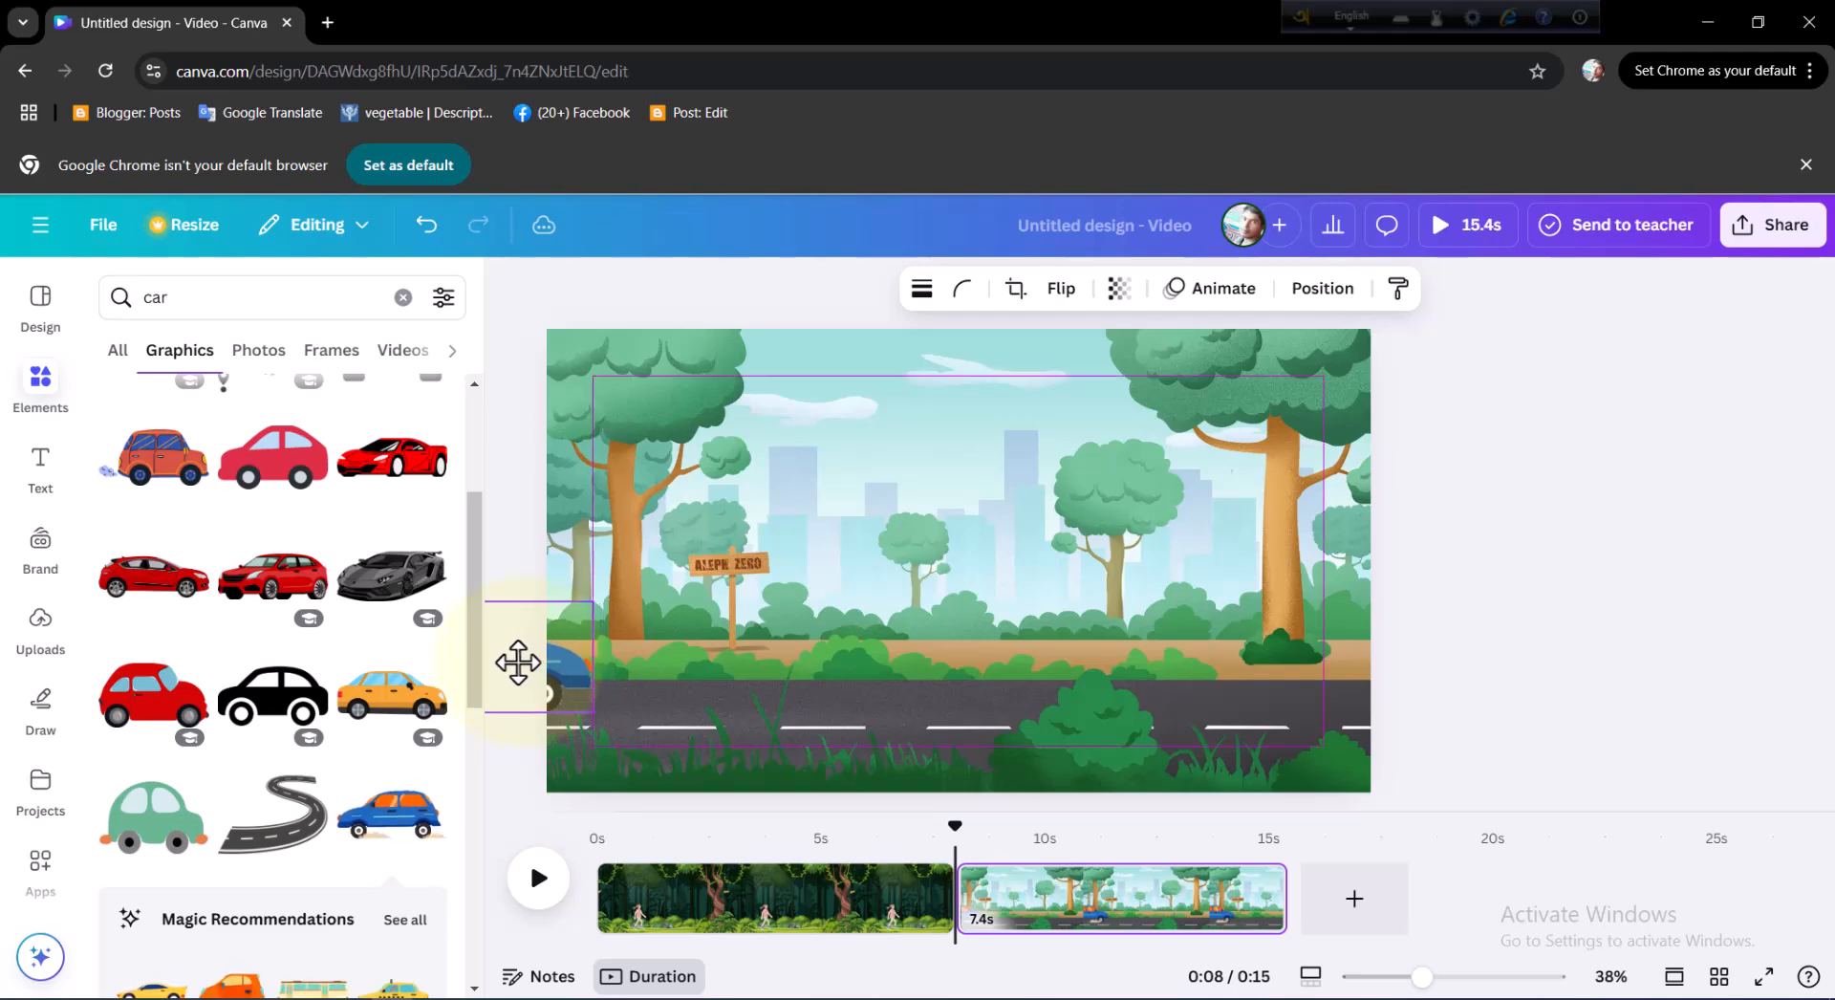
pyautogui.moveTo(518, 662); pyautogui.dragTo(540, 664)
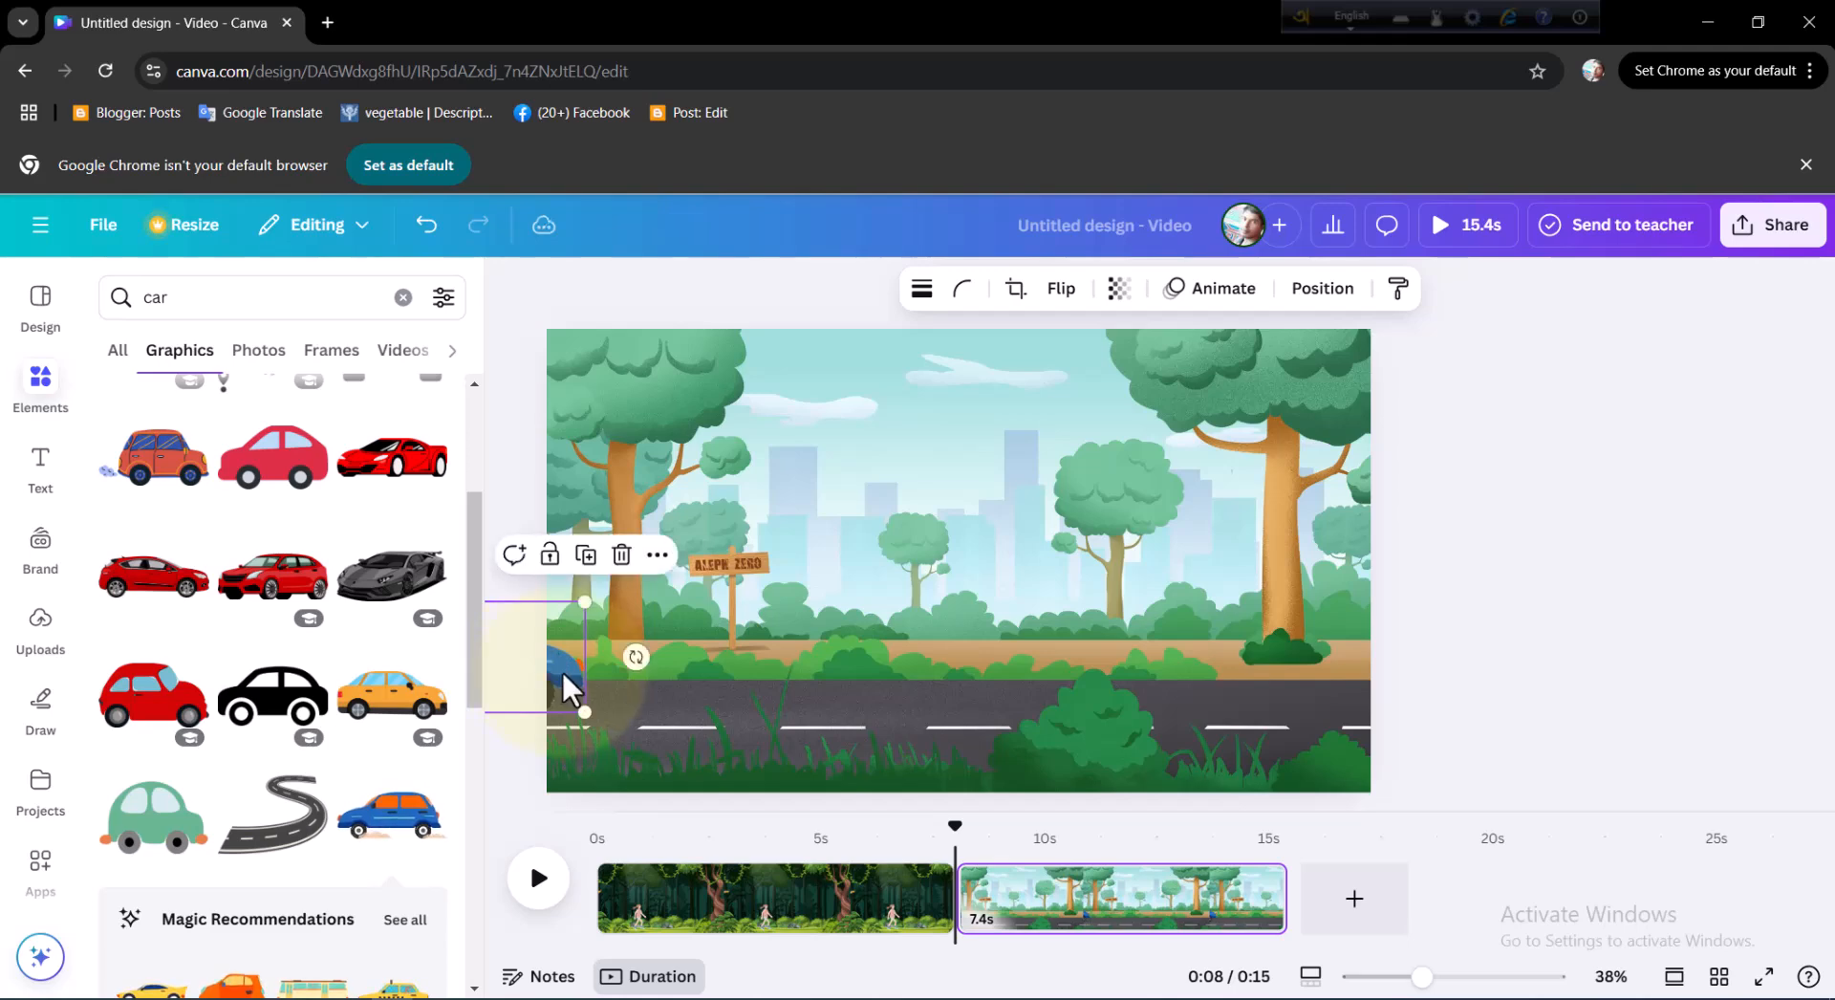
# Create a custom animation path that carries the blue car from the page's left edge along the road to the right.
pyautogui.click(1226, 304)
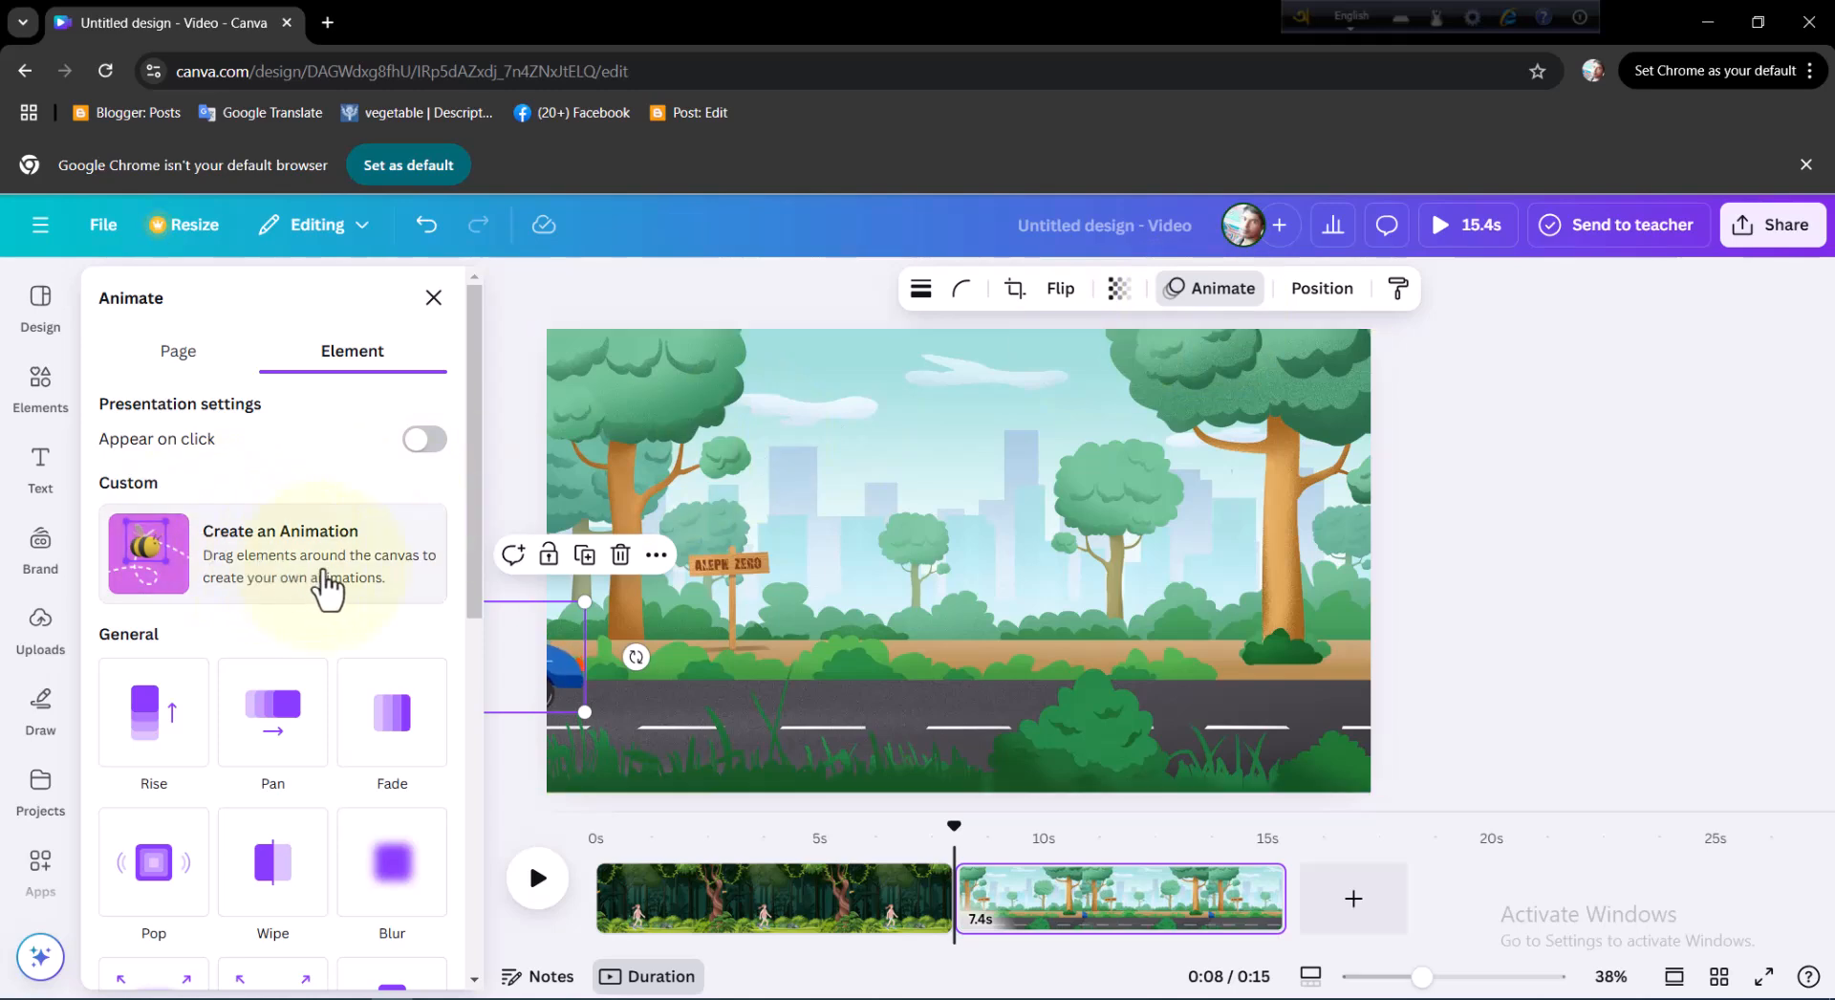
pyautogui.click(382, 572)
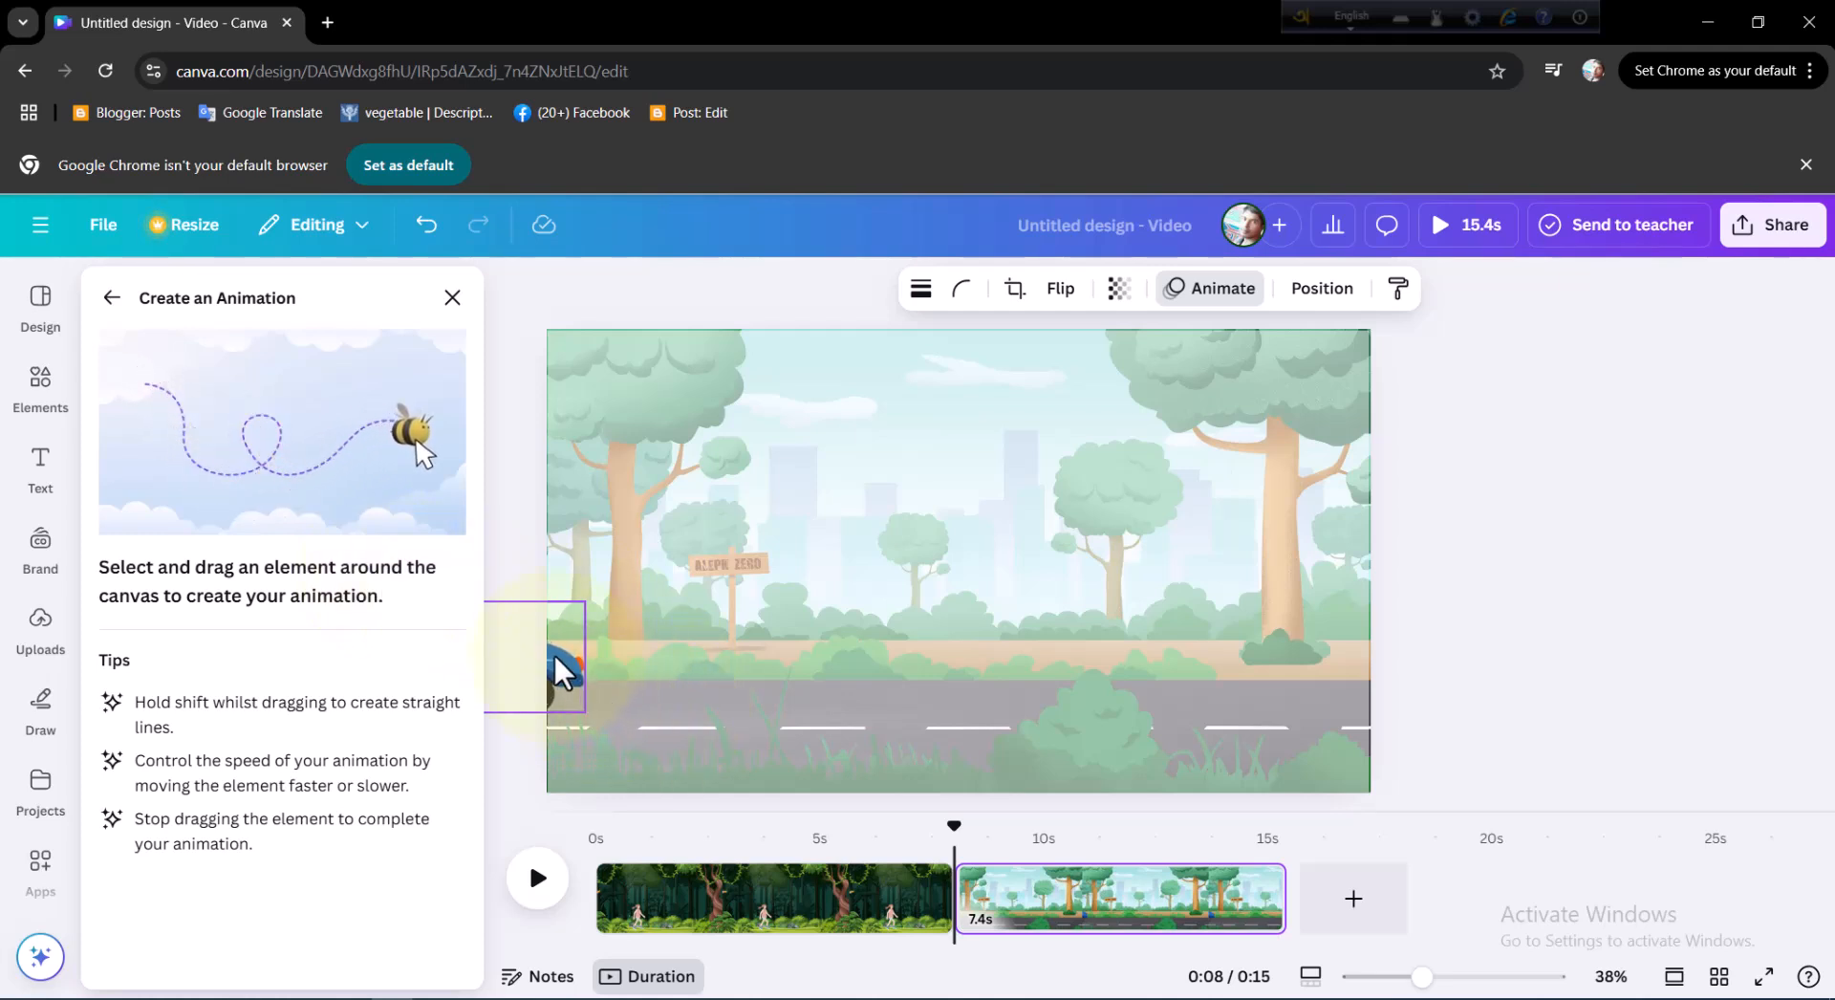
pyautogui.moveTo(564, 657); pyautogui.dragTo(1076, 661)
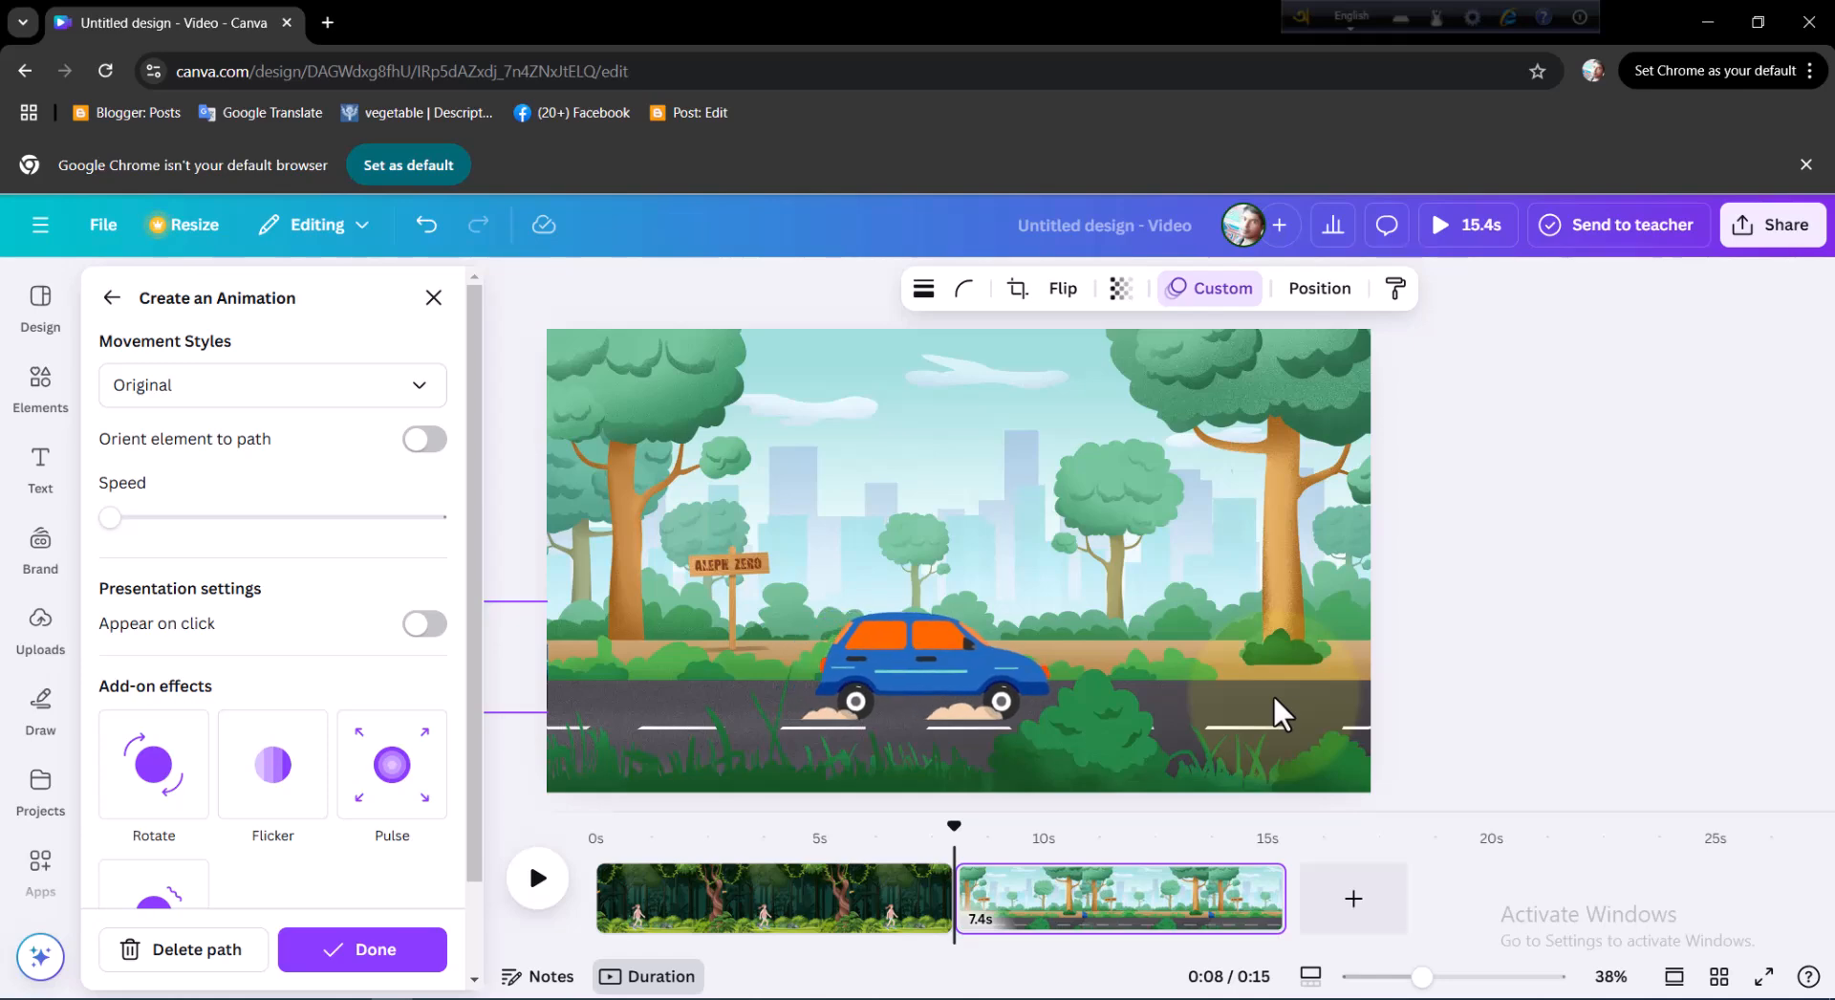
# Add a Match & Move transition between the forest and road pages and return the playhead to the start of the video.
pyautogui.click(966, 912)
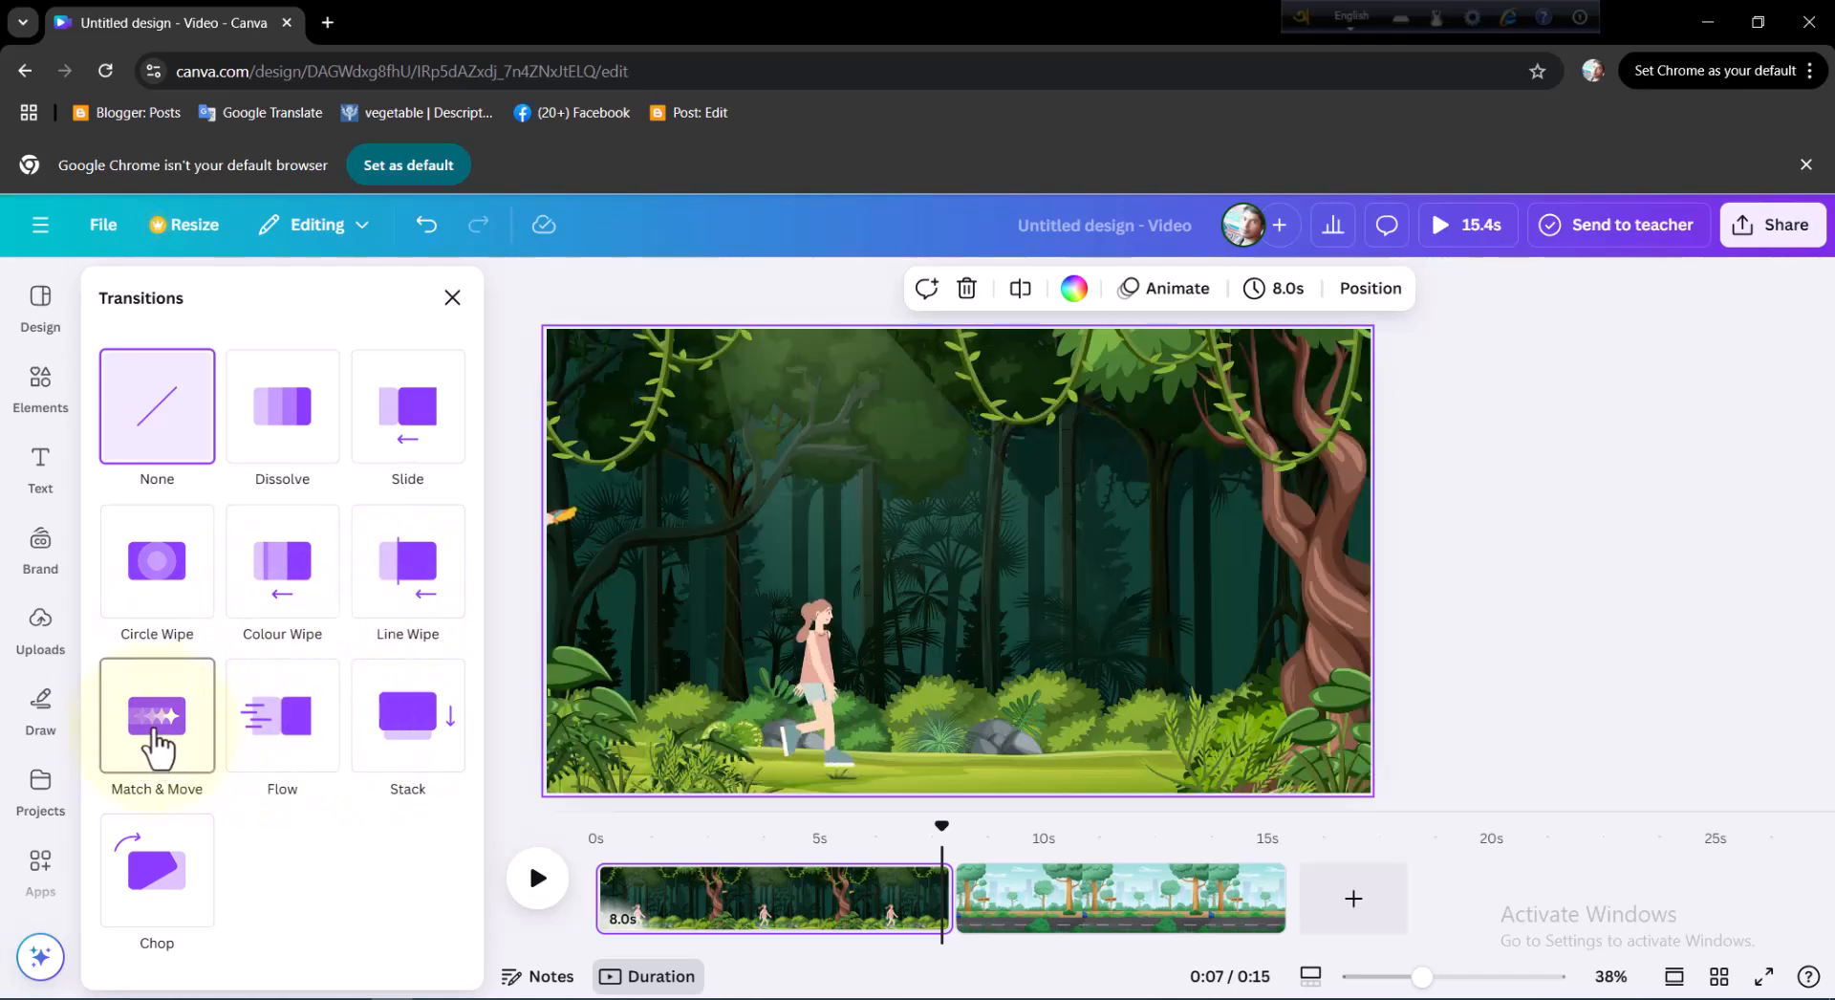
pyautogui.click(188, 761)
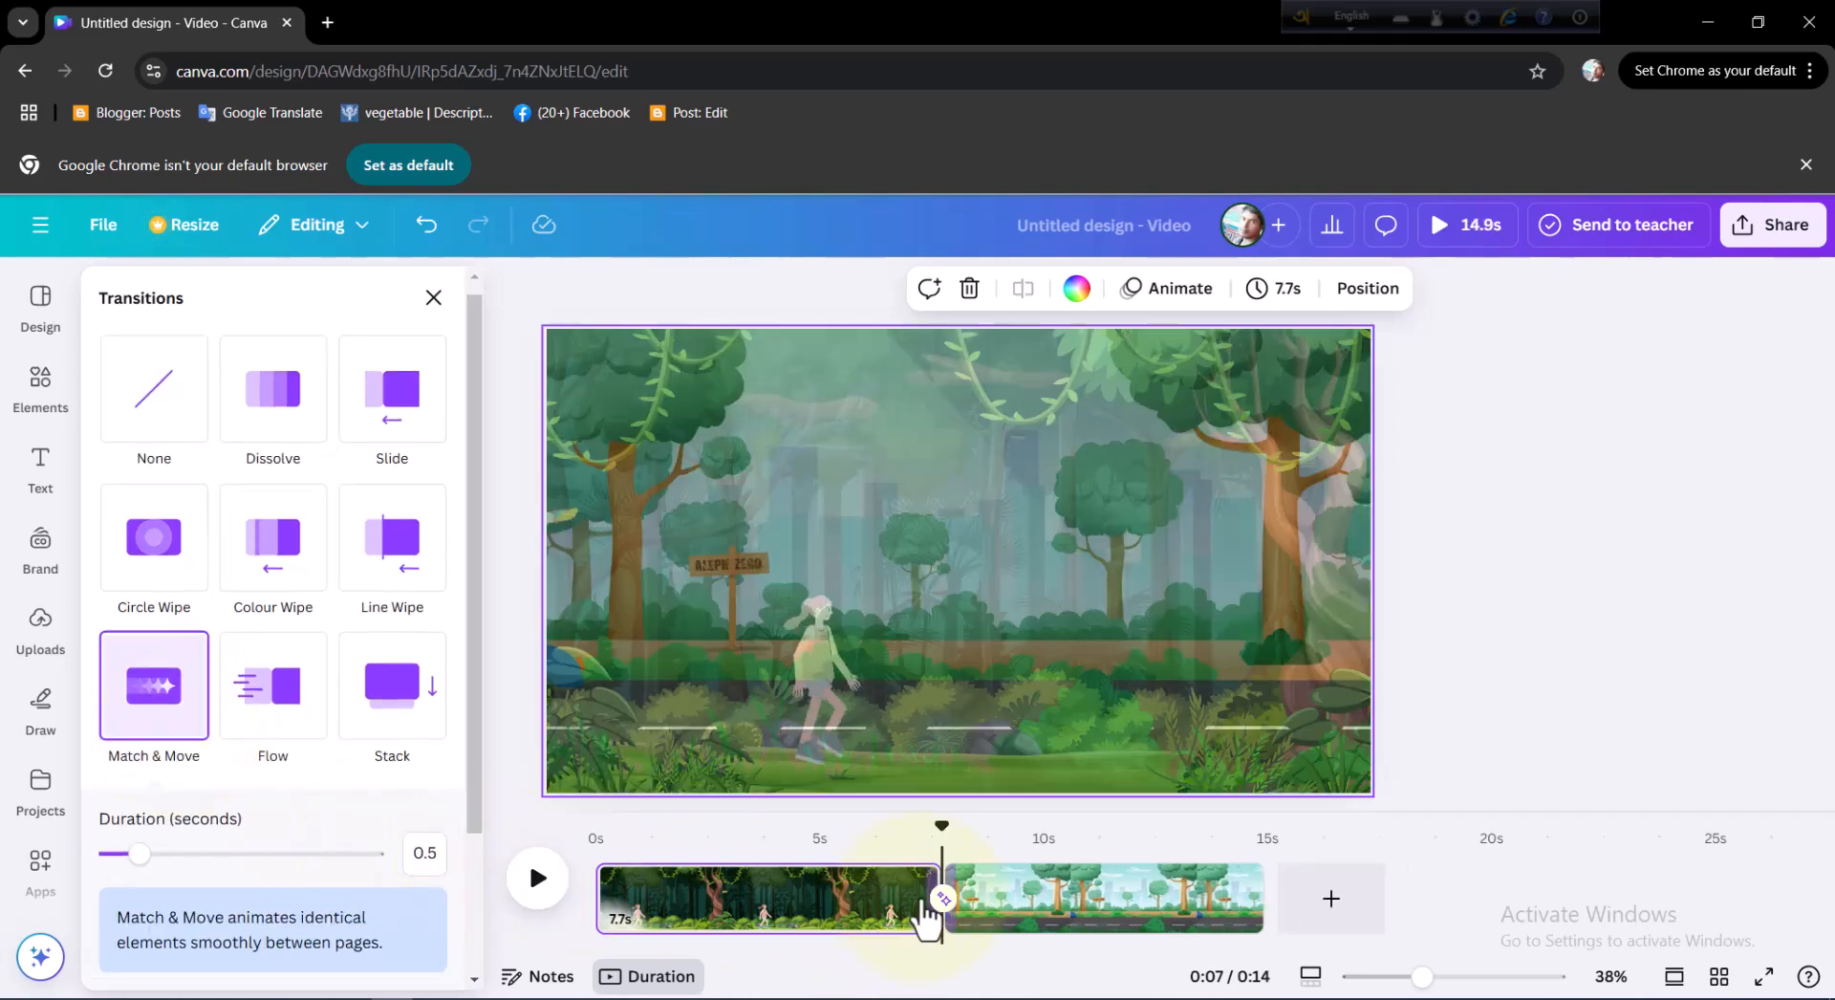
pyautogui.moveTo(941, 869); pyautogui.dragTo(569, 866)
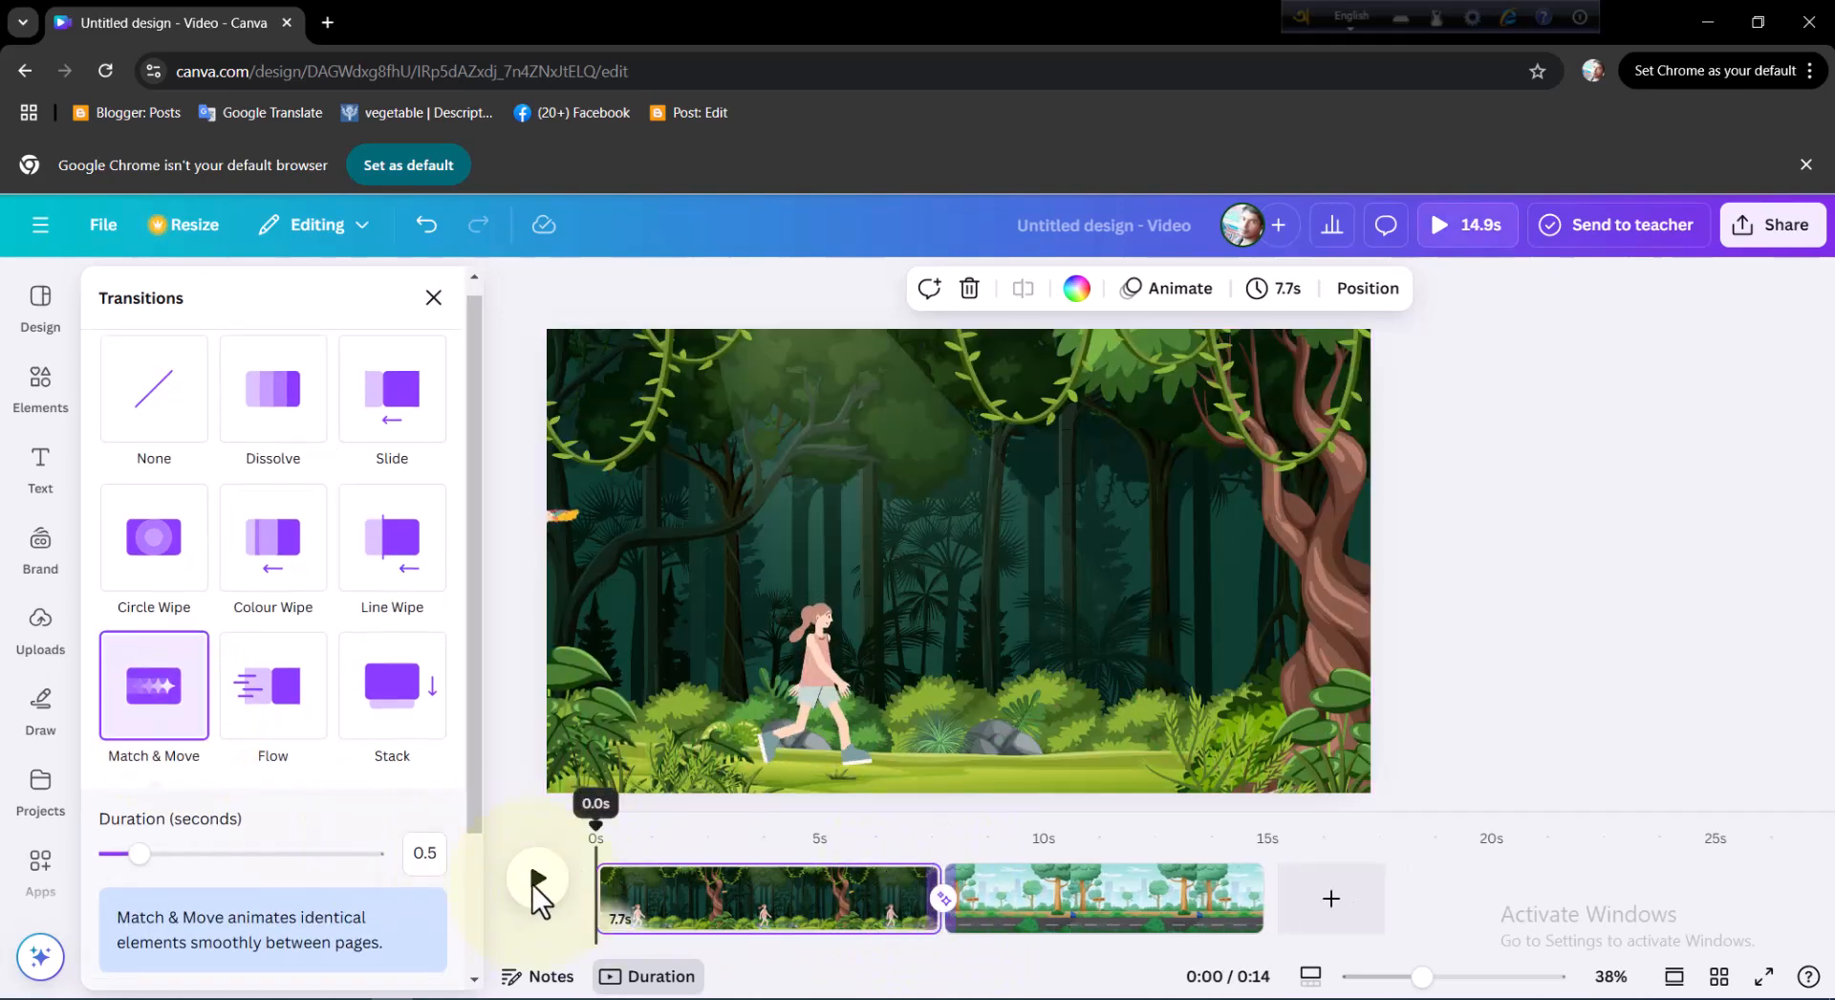